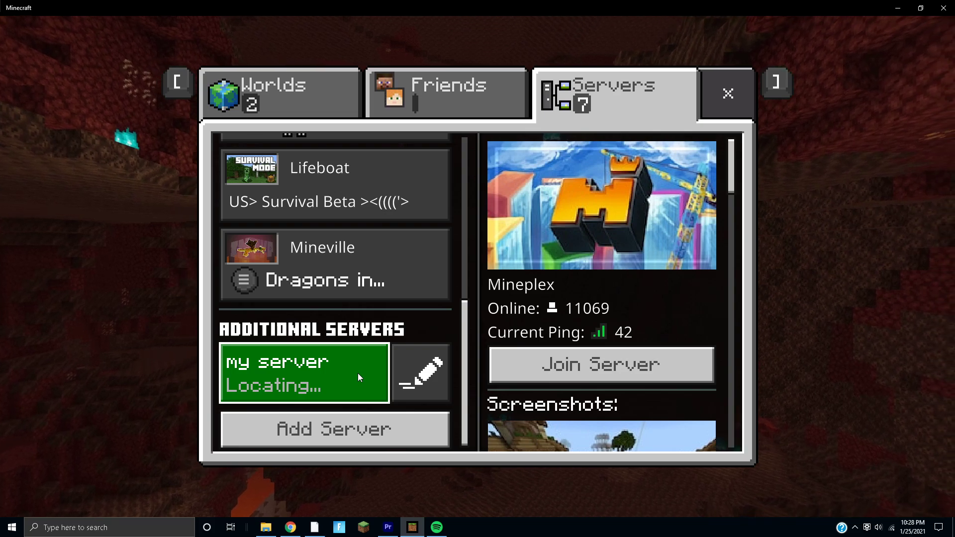
- Switch from Minecraft to the Aternos homepage open in Chrome
key("alt+Tab")
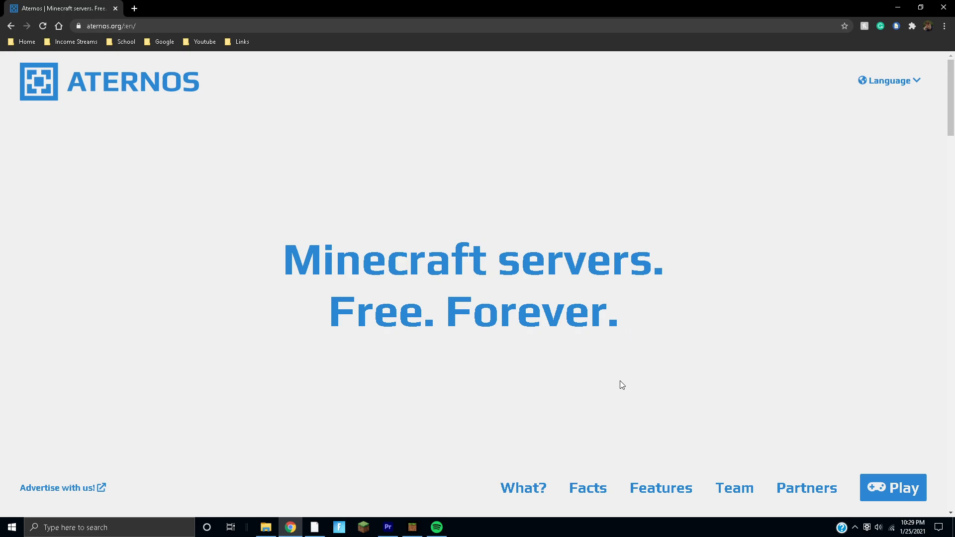
- Log out of the current Aternos account and begin signing into a second account
left_click(904, 490)
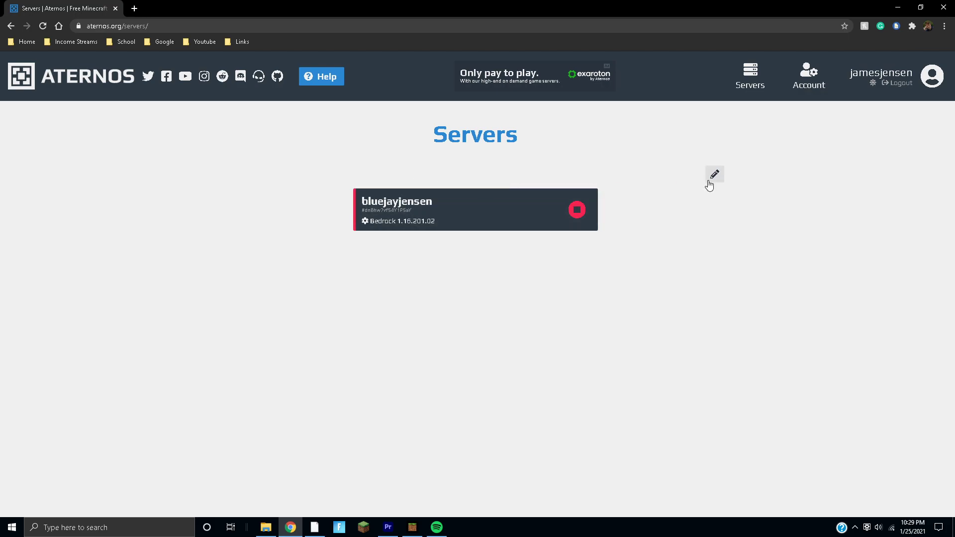
left_click(901, 84)
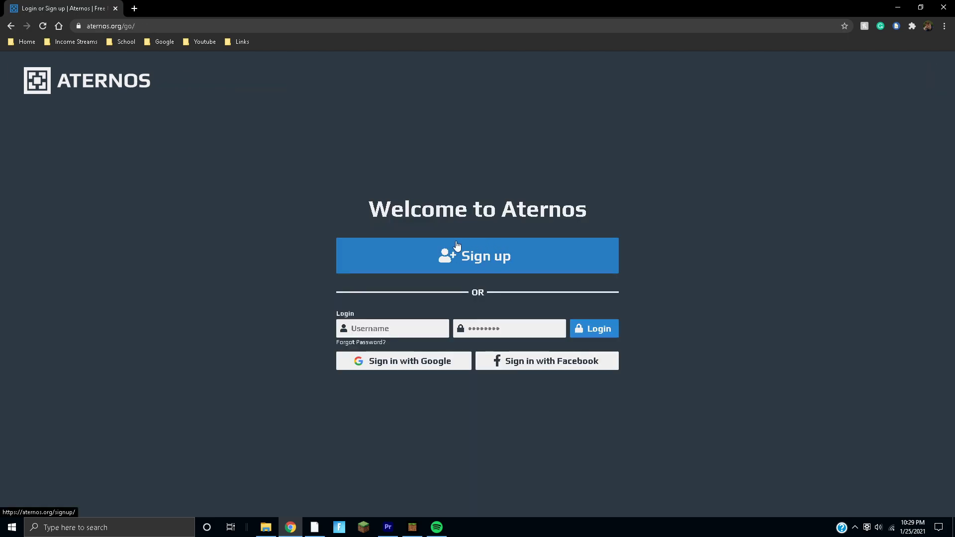
left_click(419, 328)
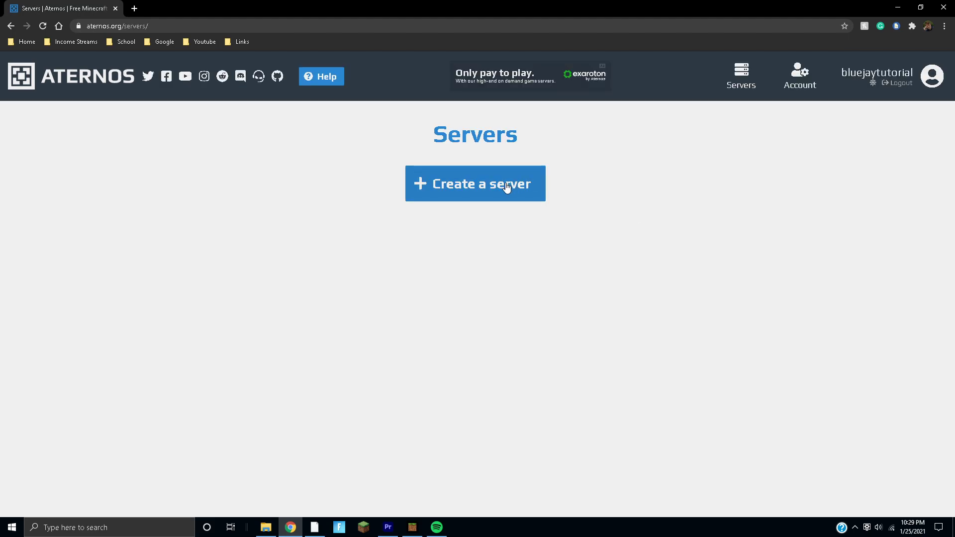
- Start a new server, try renaming it 'bluejay', and restore the original 'tutorial' name after the address-taken error
left_click(472, 185)
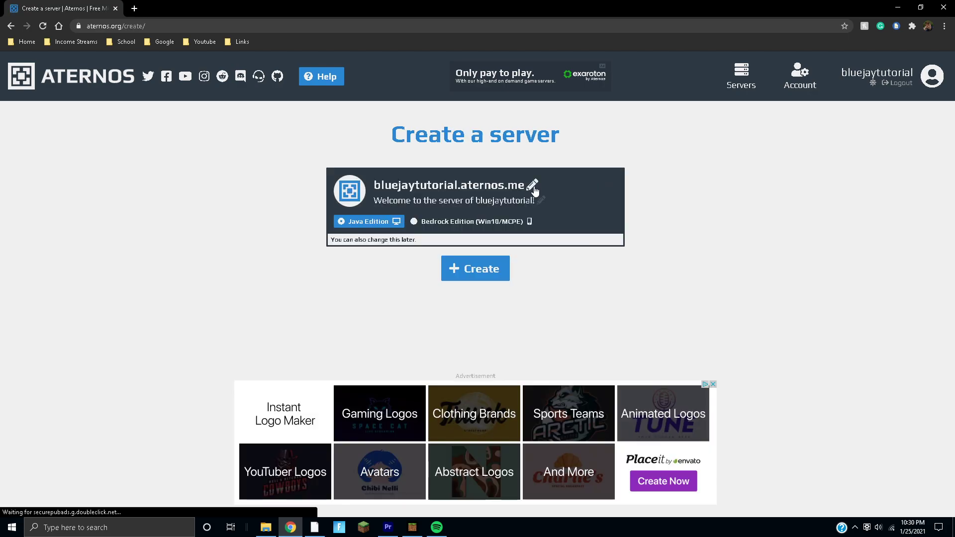
left_click(456, 185)
left_click_drag(458, 185, 371, 185)
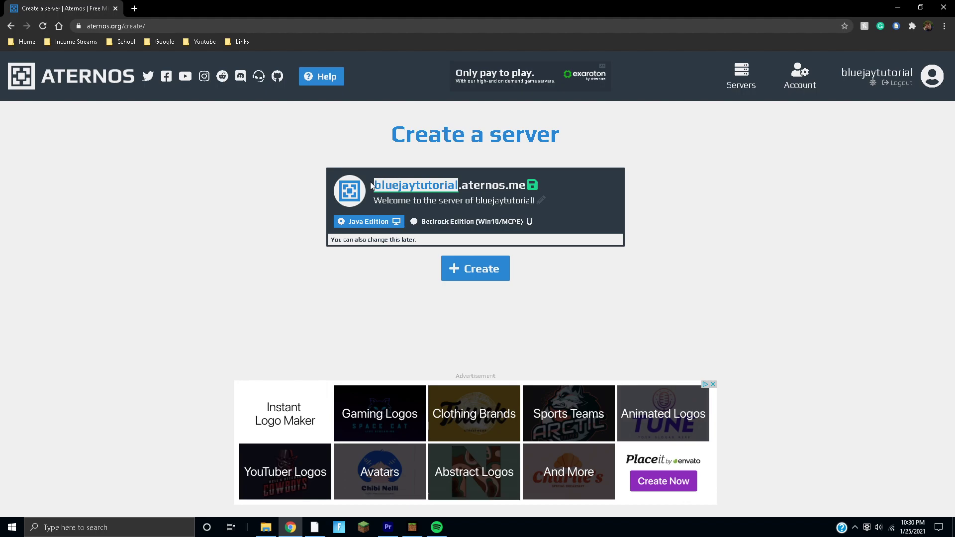
type("bluejay")
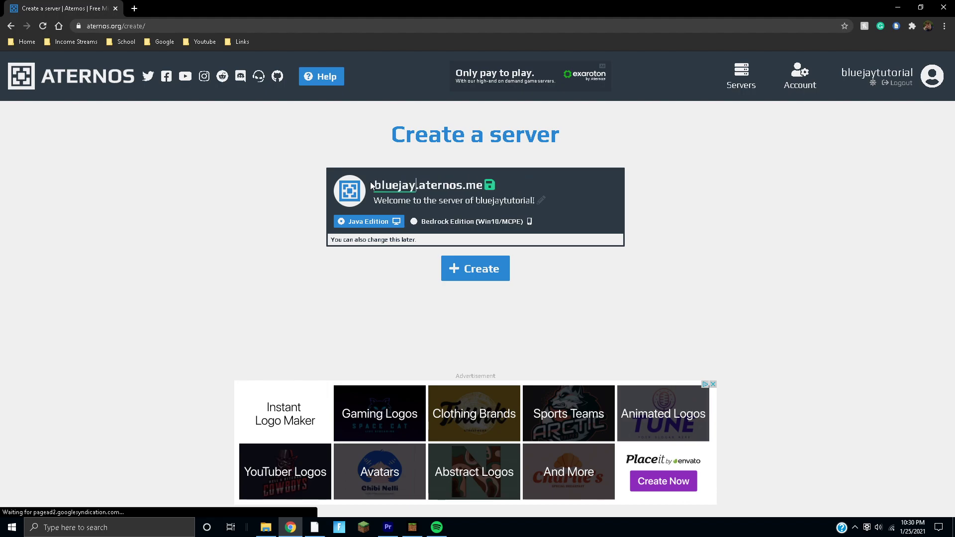
left_click(490, 187)
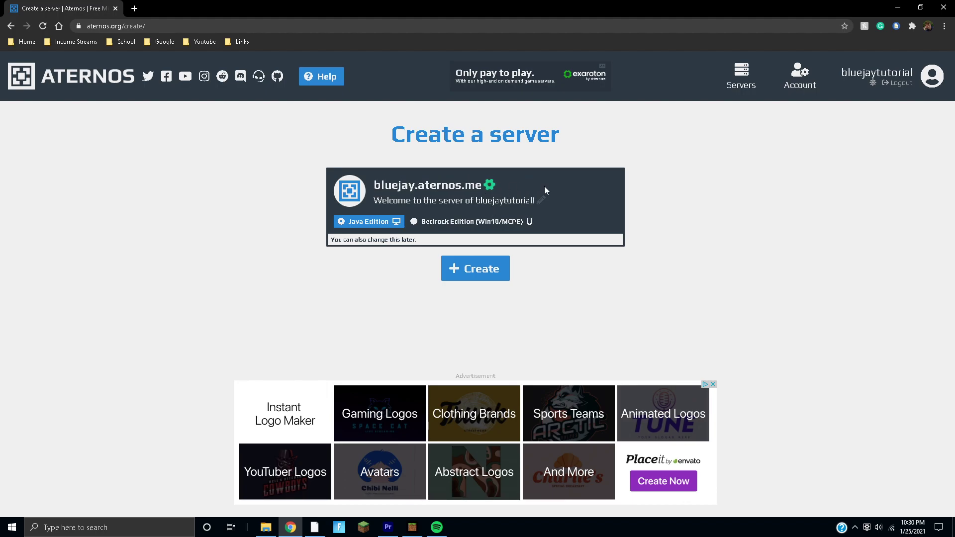
left_click(495, 183)
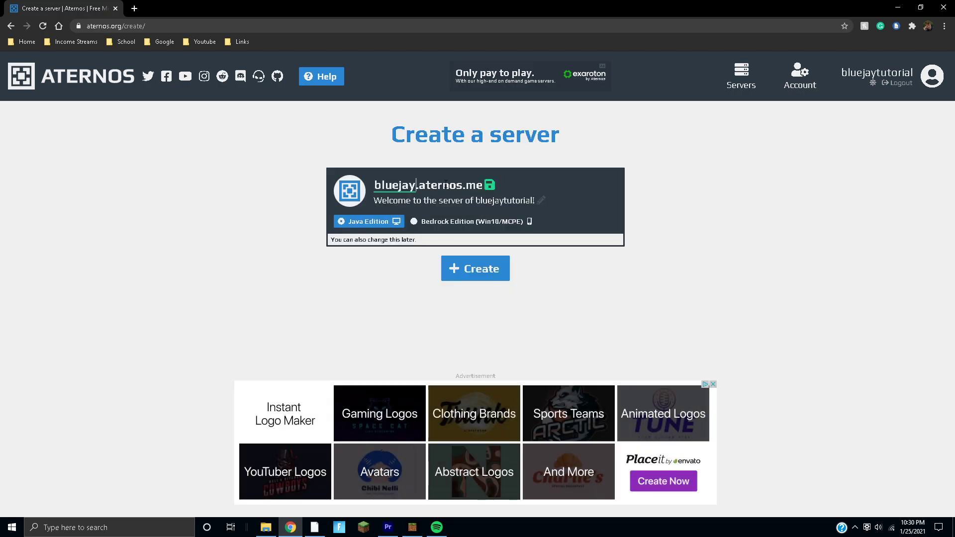
type("tutorial")
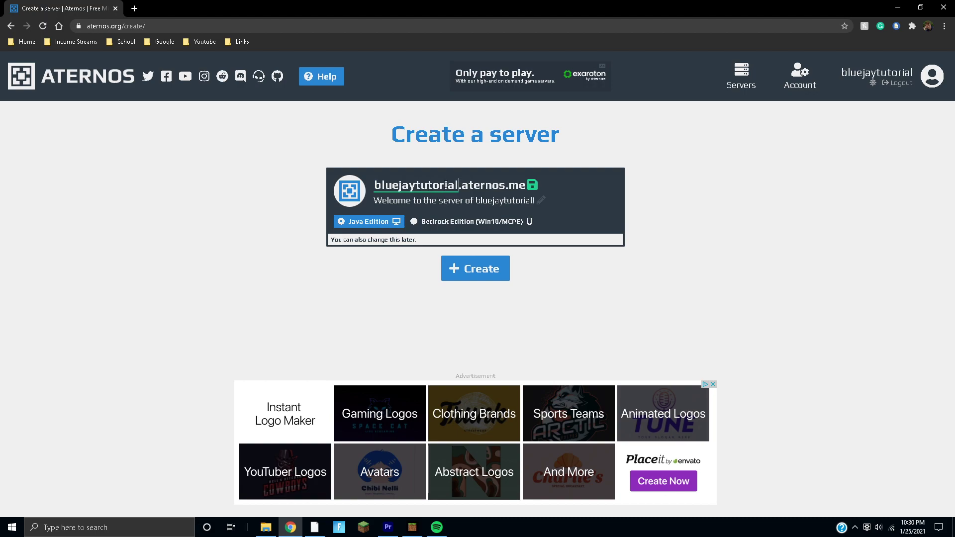
left_click(532, 186)
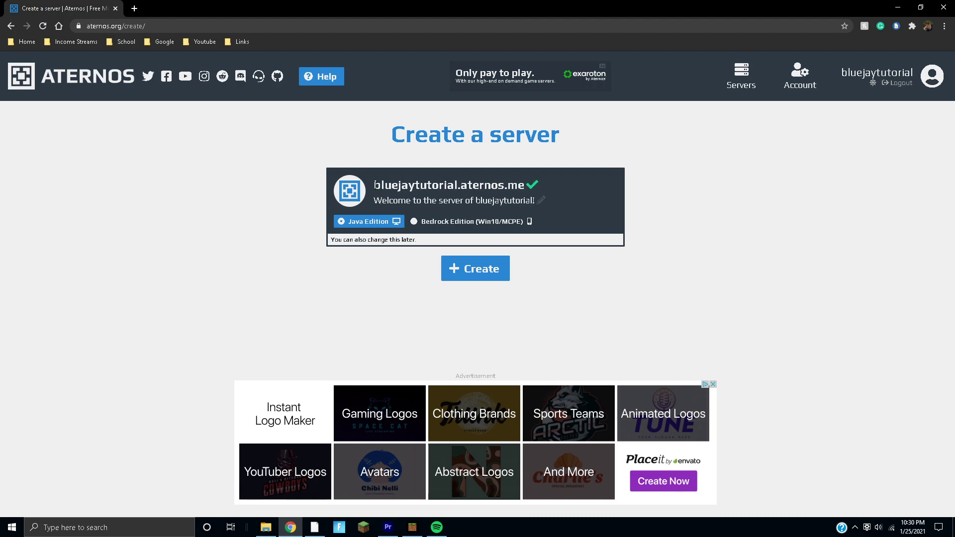
- Keep the default server address, choose Bedrock Edition and create the server
left_click_drag(375, 185, 529, 189)
key("ctrl+c")
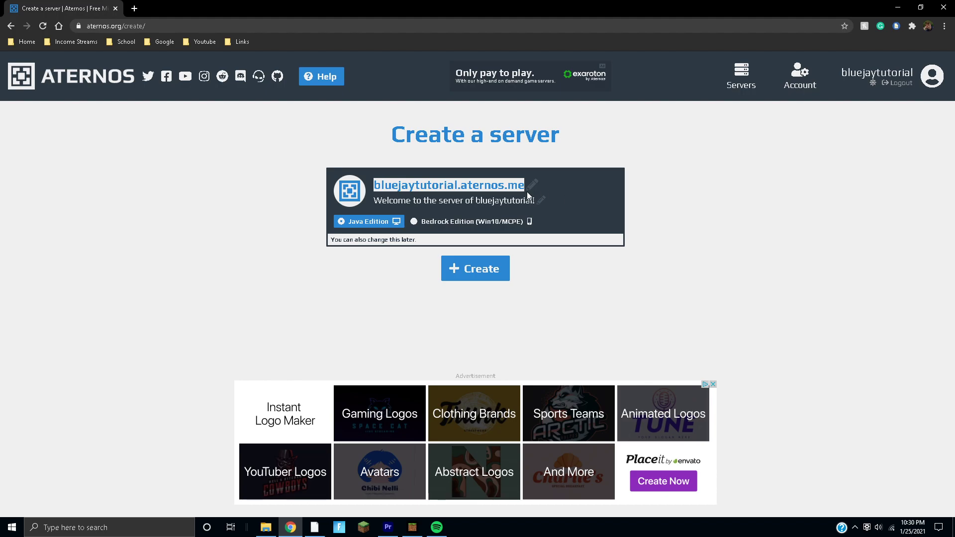
left_click(534, 200)
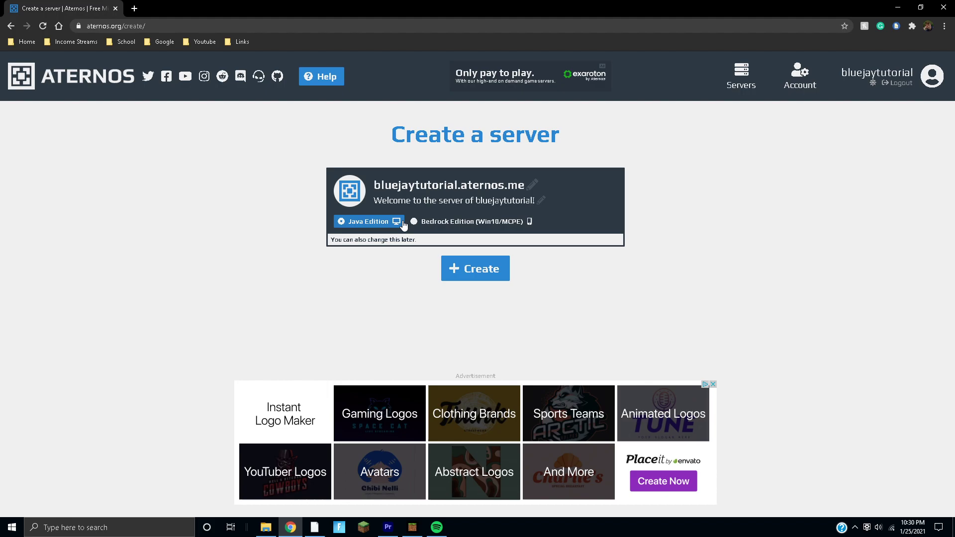
left_click(461, 225)
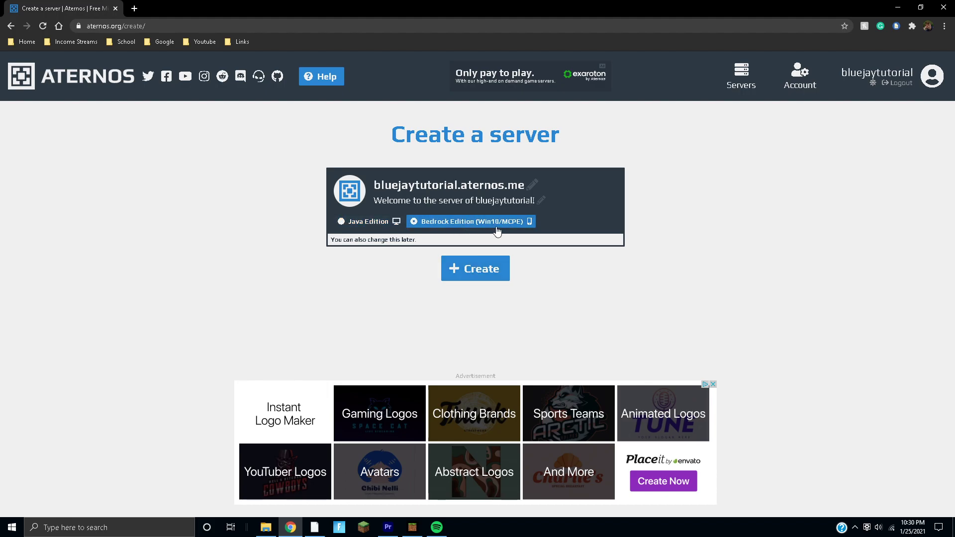
left_click(476, 271)
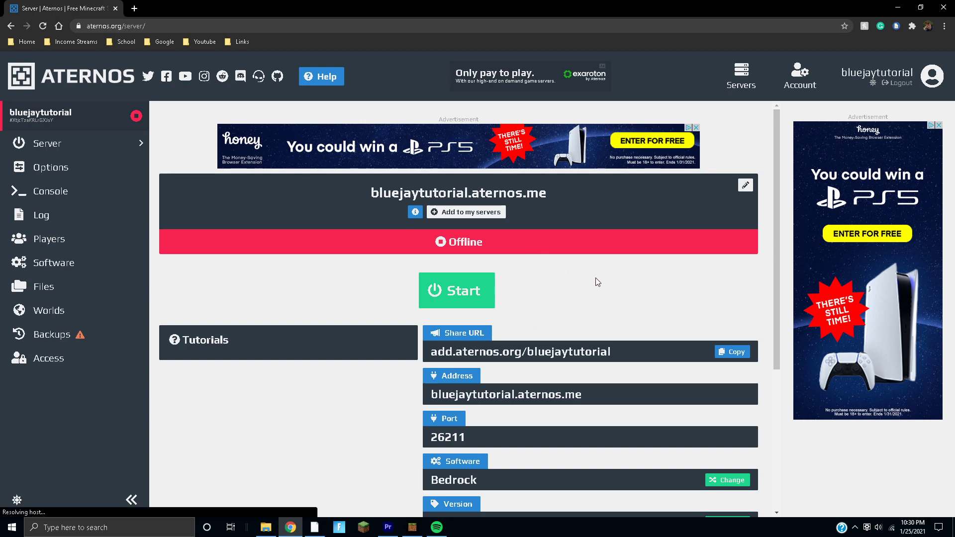
- Start the server, accepting the Mojang EULA and allowing queue notifications
scroll(538, 260, "down", 3)
scroll(538, 261, "up", 3)
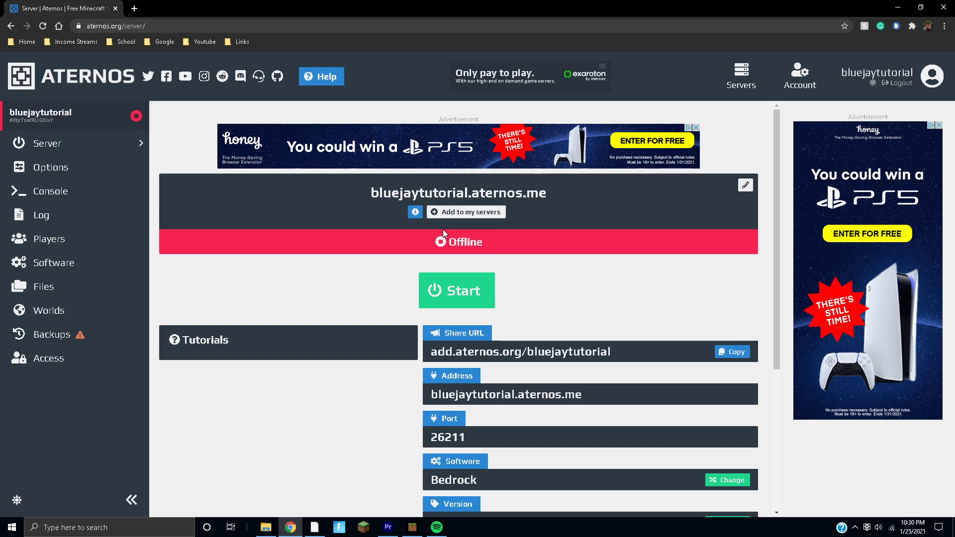
left_click(461, 291)
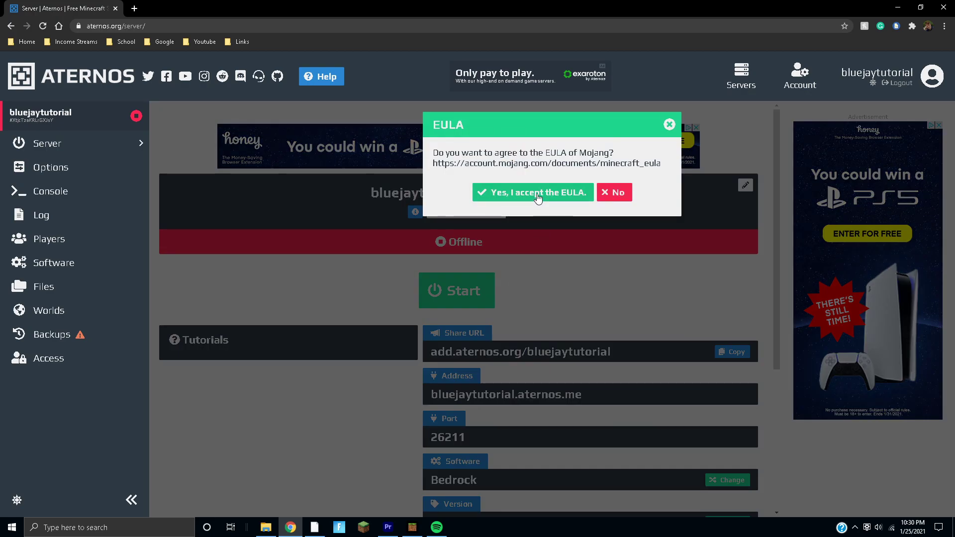
left_click(537, 193)
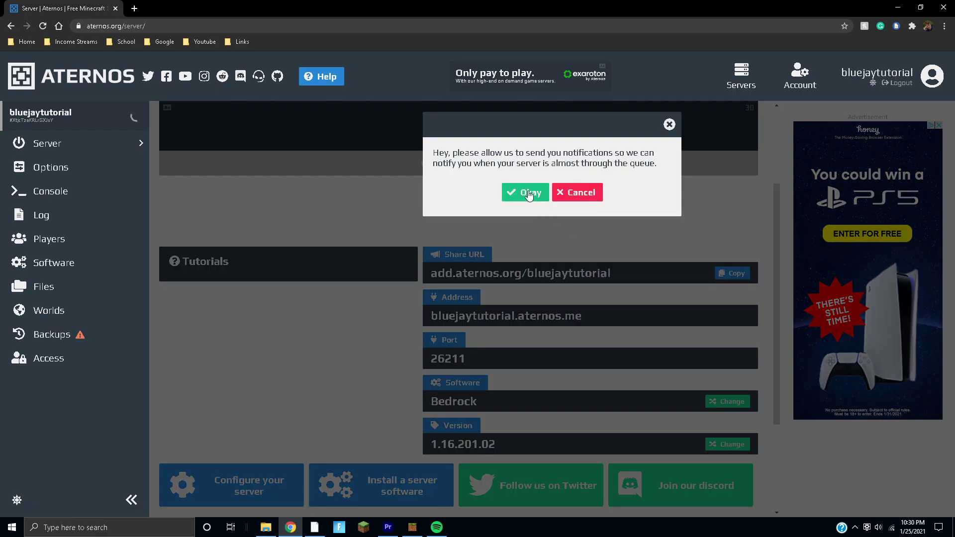
left_click(527, 193)
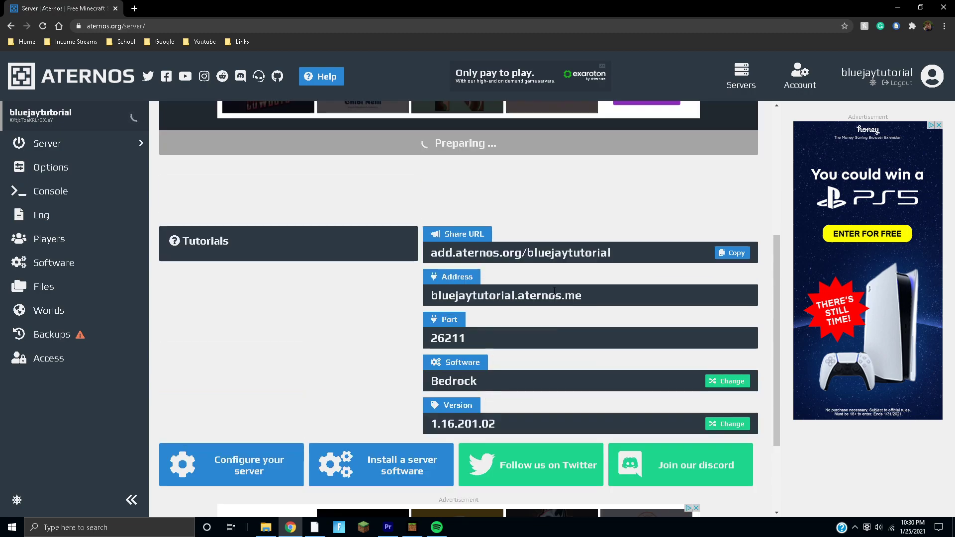
- Wait on the Aternos page while the server starts, then return to Minecraft
scroll(554, 291, "down", 4)
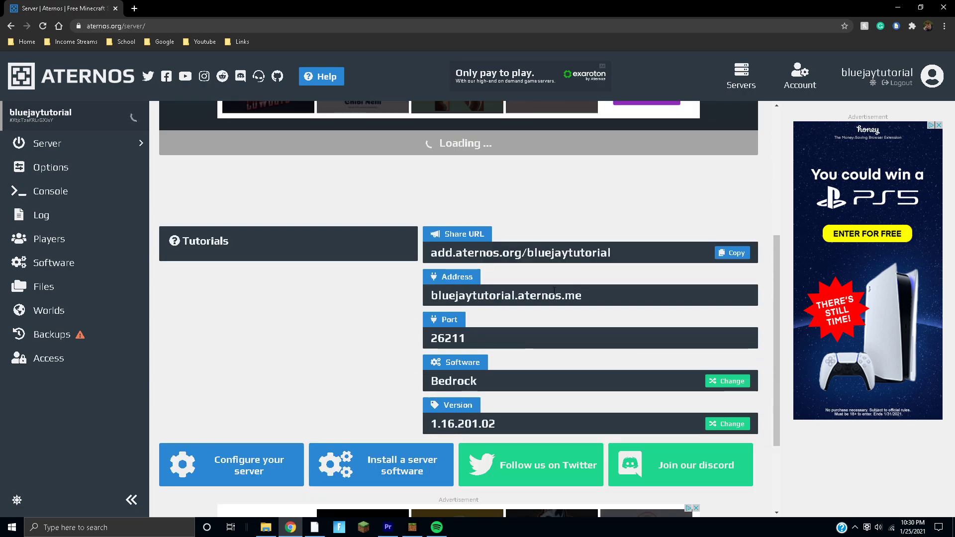
scroll(554, 221, "down", 1)
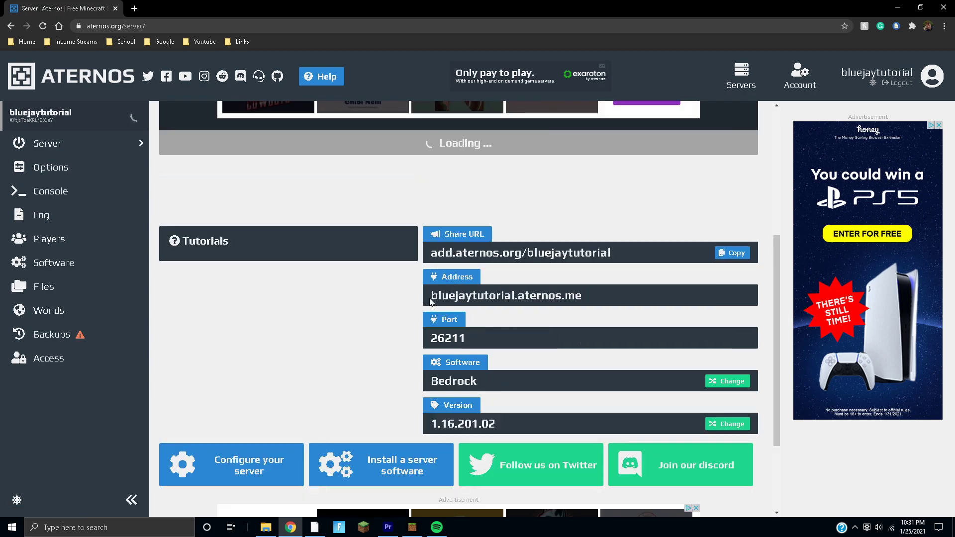
scroll(521, 344, "up", 5)
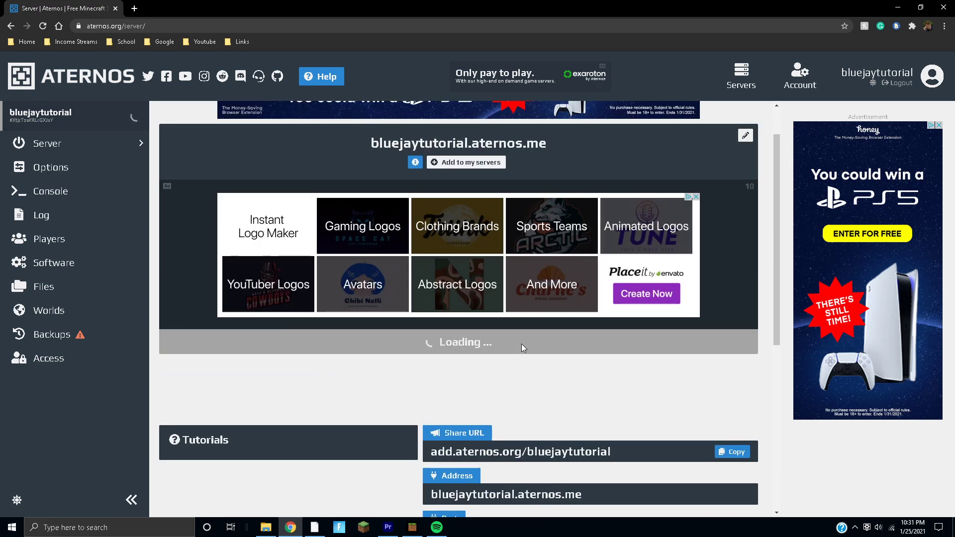
scroll(422, 363, "down", 2)
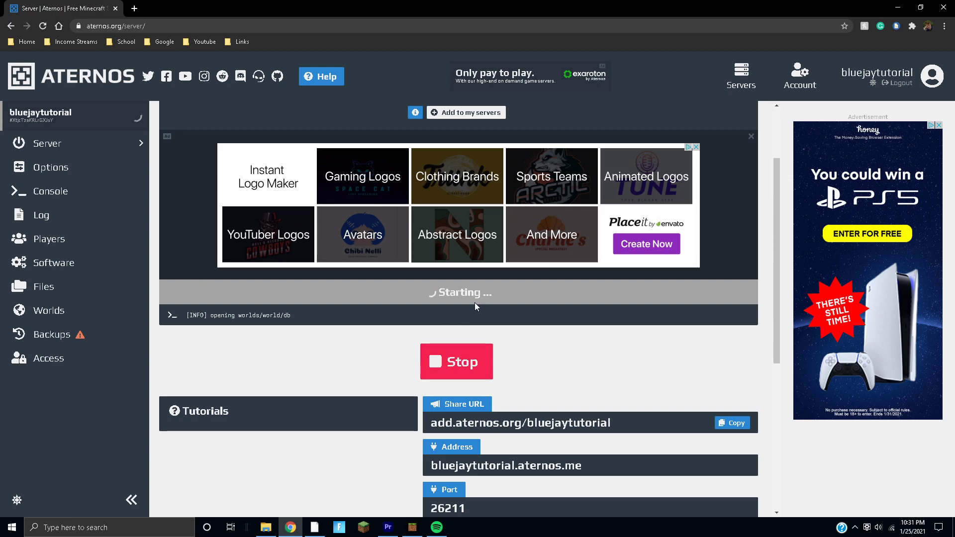
scroll(474, 306, "up", 2)
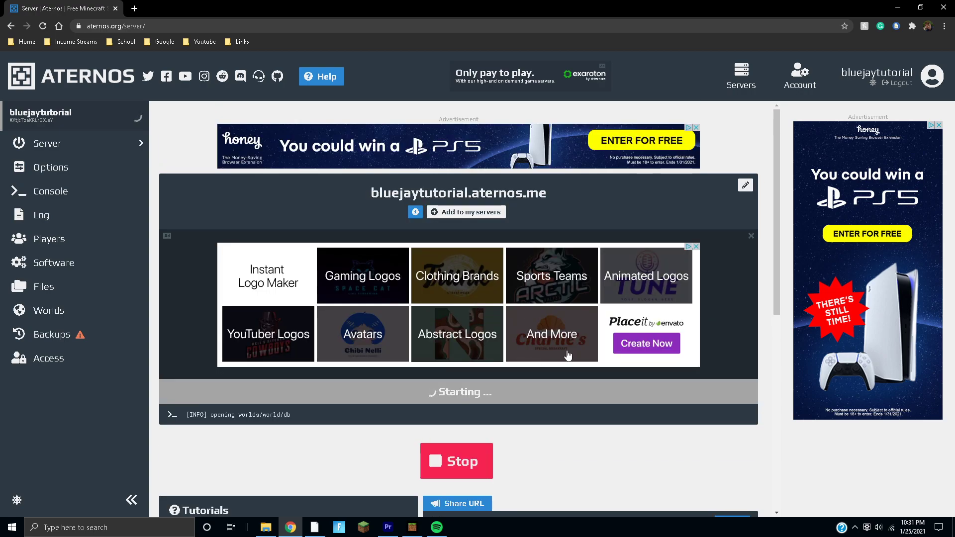
scroll(512, 307, "down", 2)
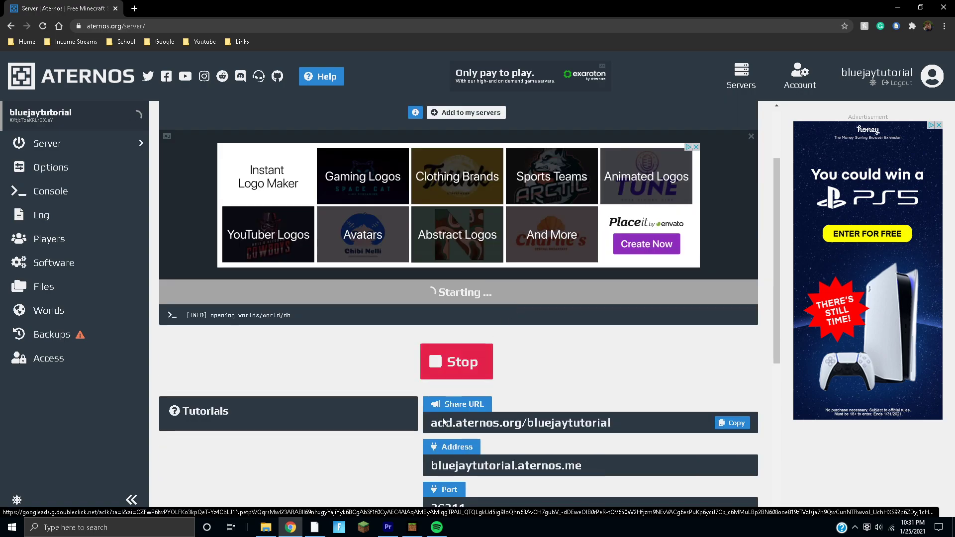
left_click(412, 527)
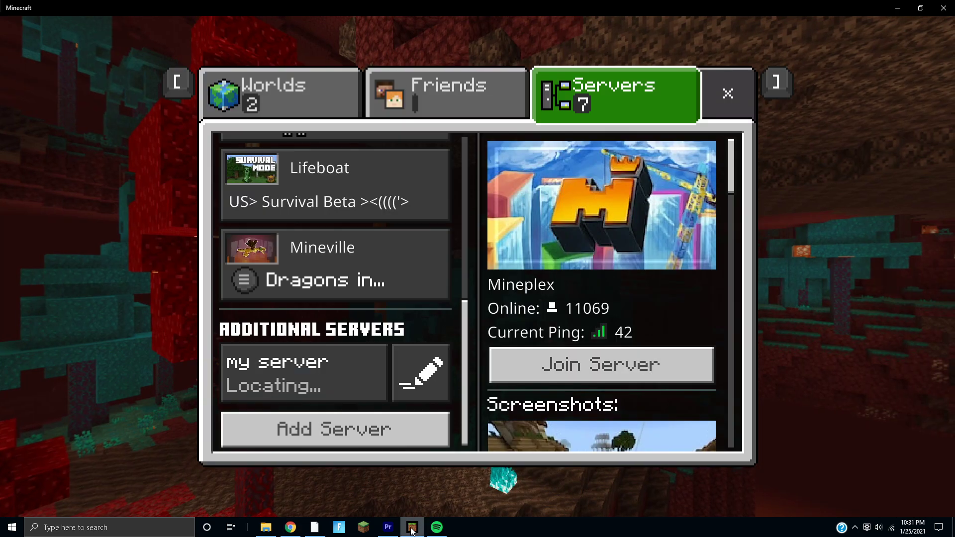
- Add a new external server with a placeholder name and the pasted Aternos address
left_click(344, 427)
left_click(406, 186)
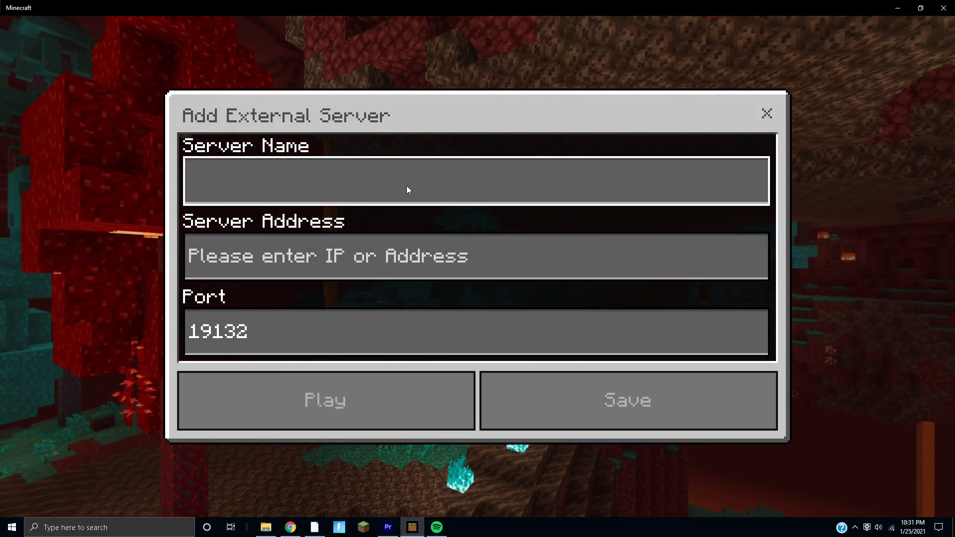
type("dqwd1d312d123d")
left_click(354, 251)
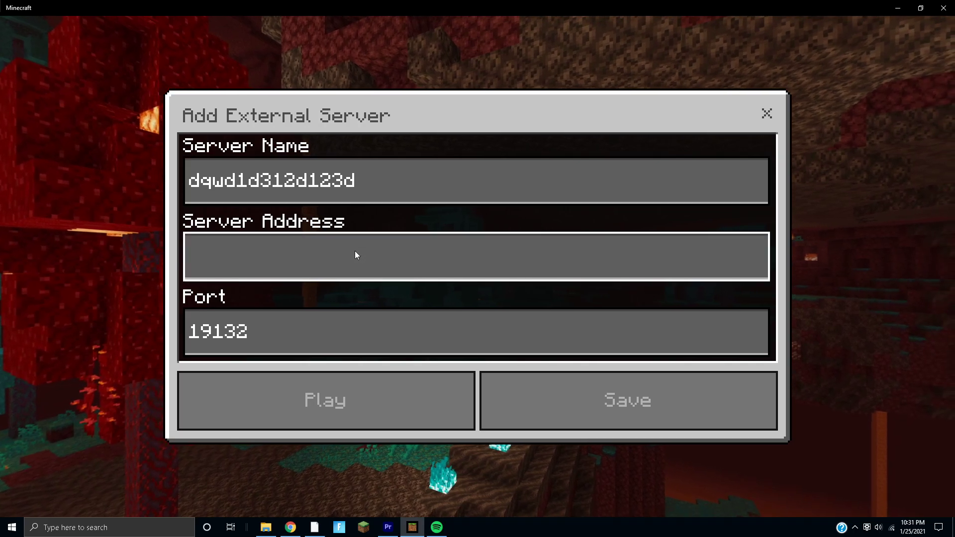
key("ctrl+v")
- Copy port 26211 from the Aternos page into the Port field and connect
left_click(290, 527)
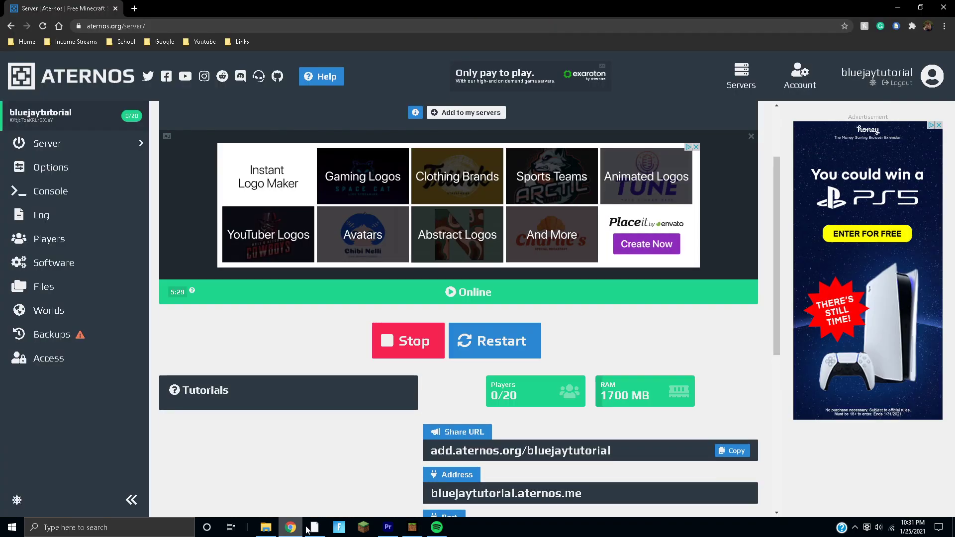
scroll(502, 415, "down", 5)
scroll(502, 416, "up", 1)
scroll(502, 416, "up", 3)
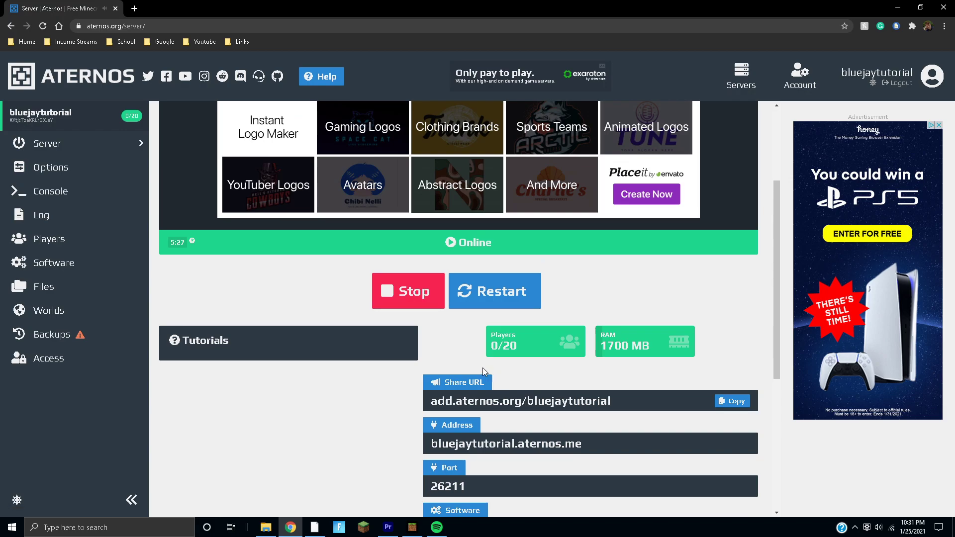
scroll(499, 371, "down", 4)
left_click_drag(499, 371, 448, 372)
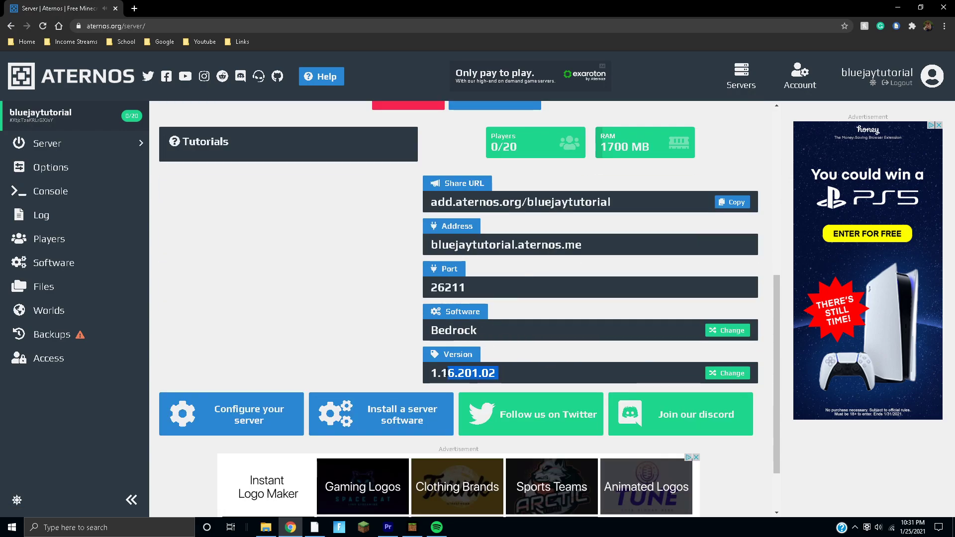
left_click_drag(465, 288, 433, 287)
key("ctrl+c")
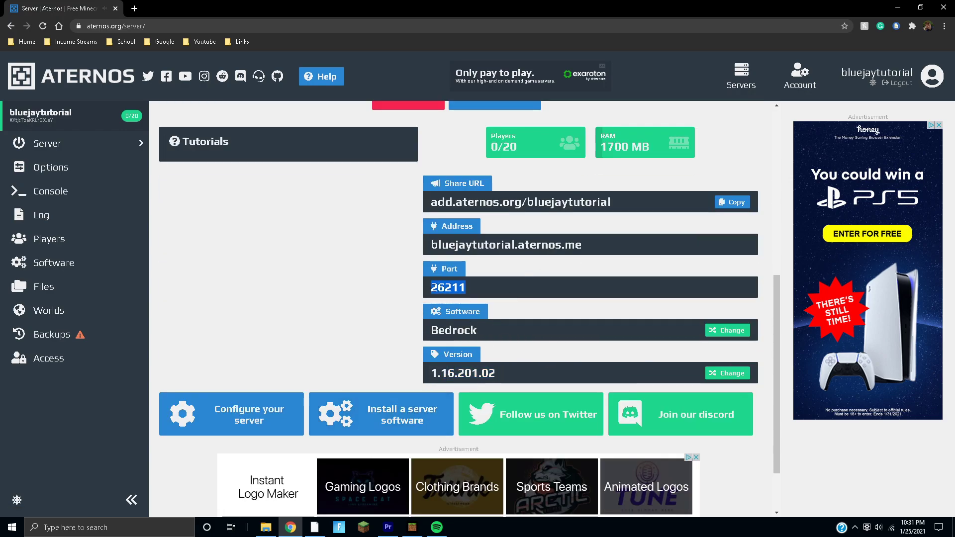
left_click(411, 527)
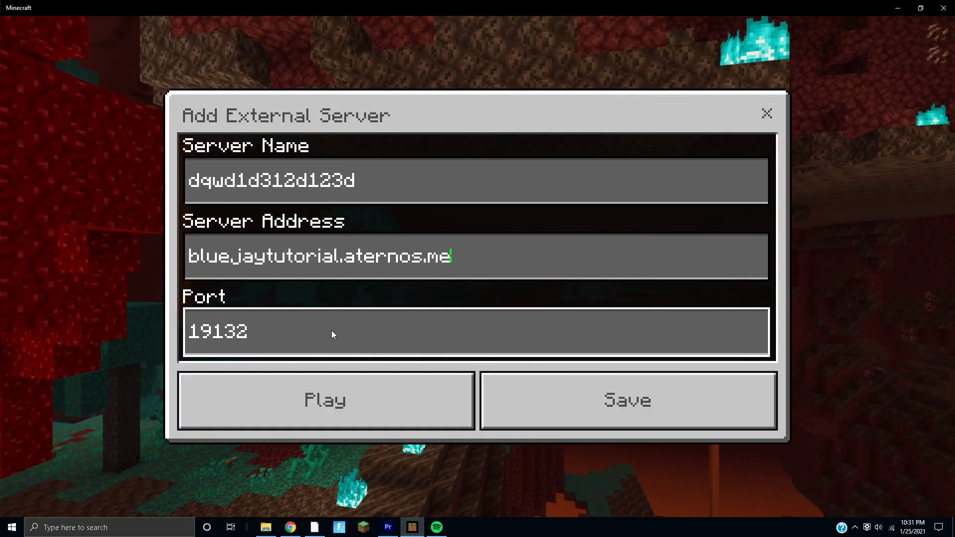
key("BackSpace")
key("BackSpace")
key("BackSpace")
key("BackSpace")
key("BackSpace")
key("ctrl+v")
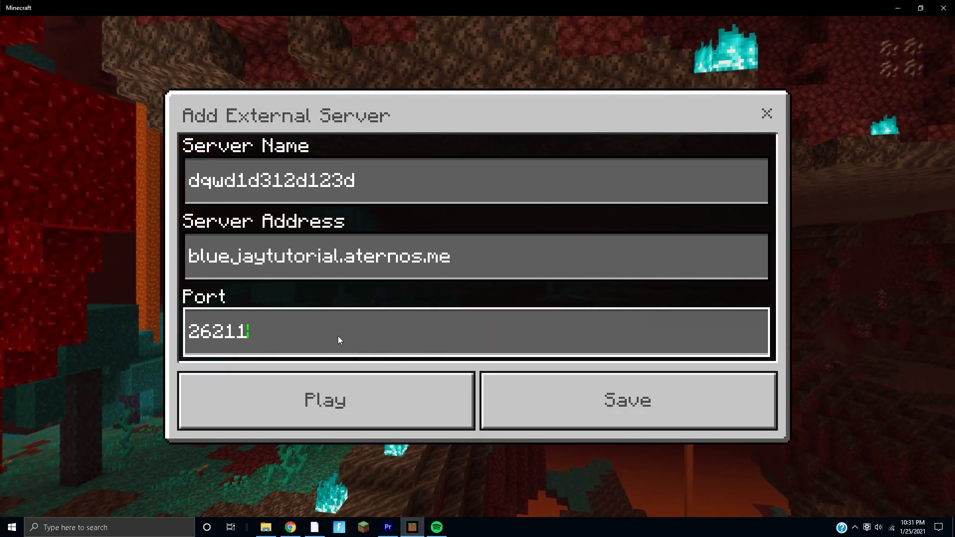
left_click(344, 401)
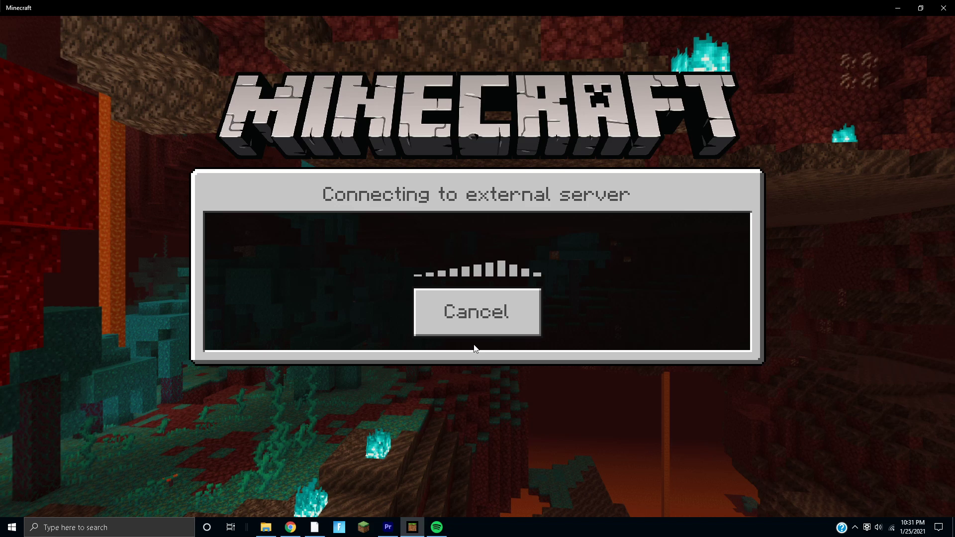
- Close the stray Placeit tab, cancel Minecraft's connection attempt and minimize the game
left_click(291, 526)
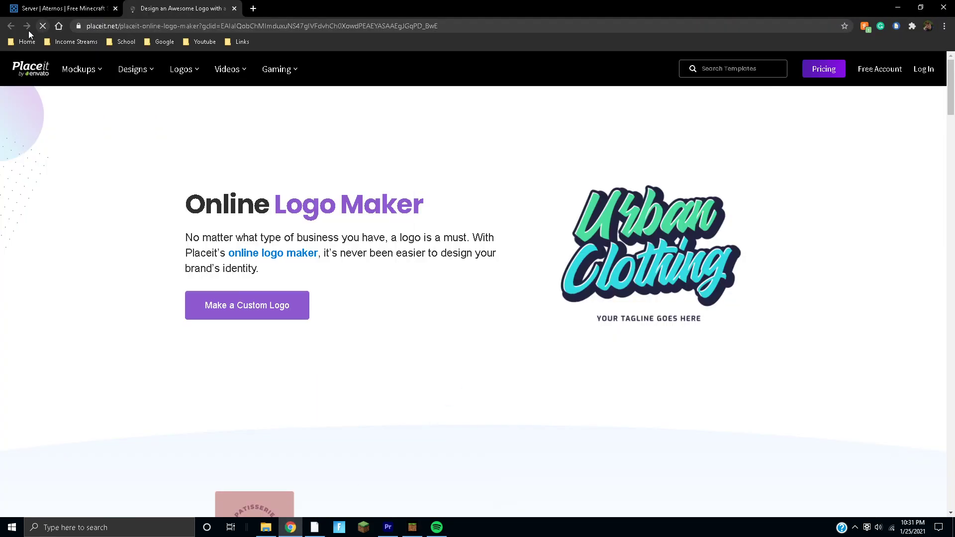
left_click(234, 8)
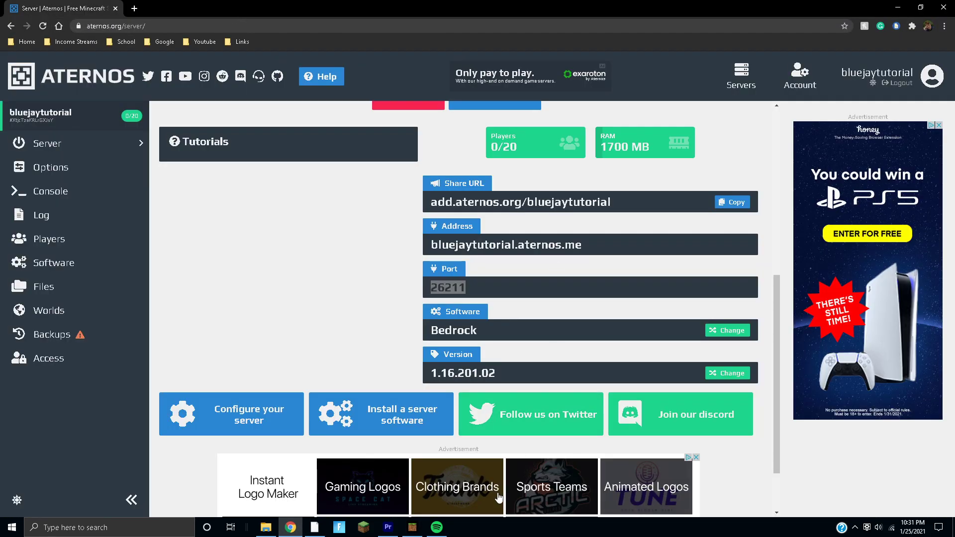
left_click(412, 526)
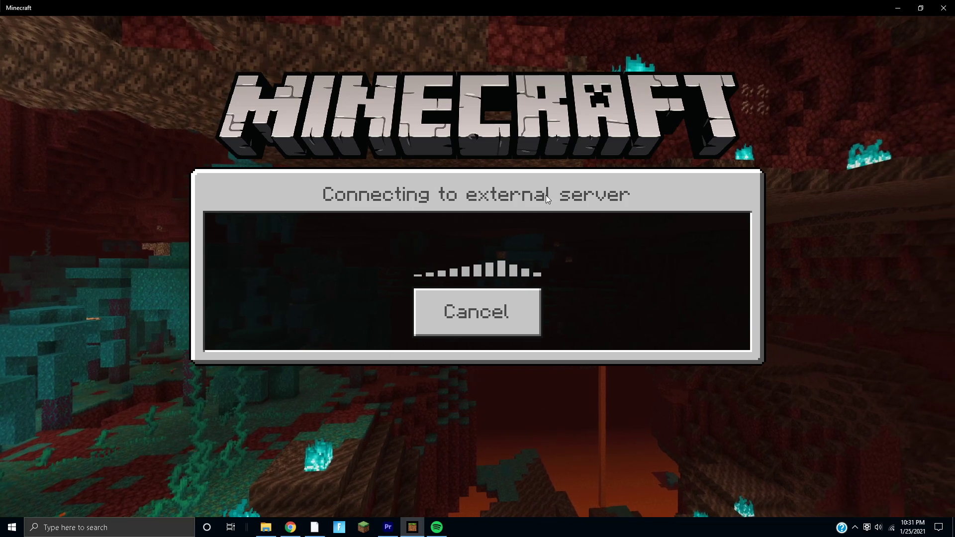
left_click(499, 297)
left_click(898, 8)
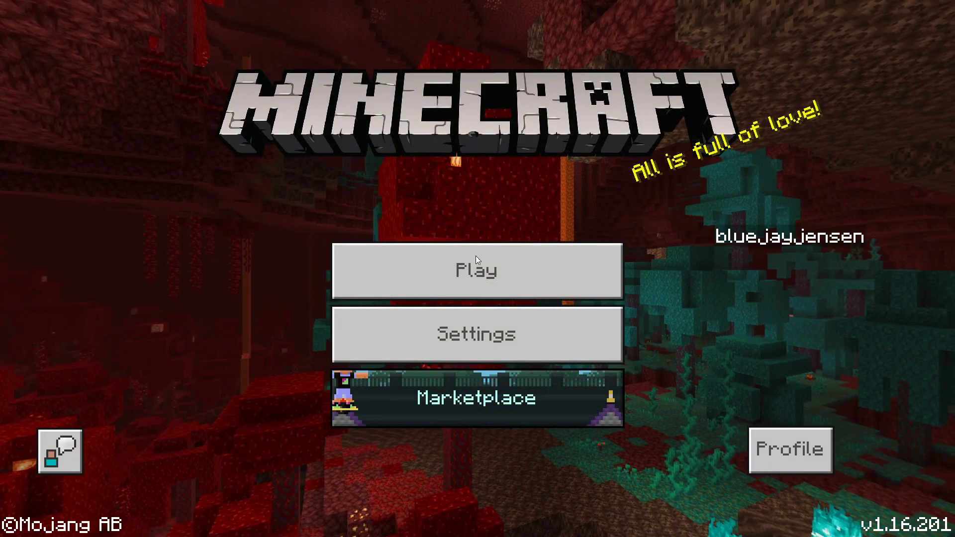
- Select the new Aternos server under Additional Servers and join it, then leave fullscreen
left_click(475, 256)
left_click(467, 91)
left_click(607, 79)
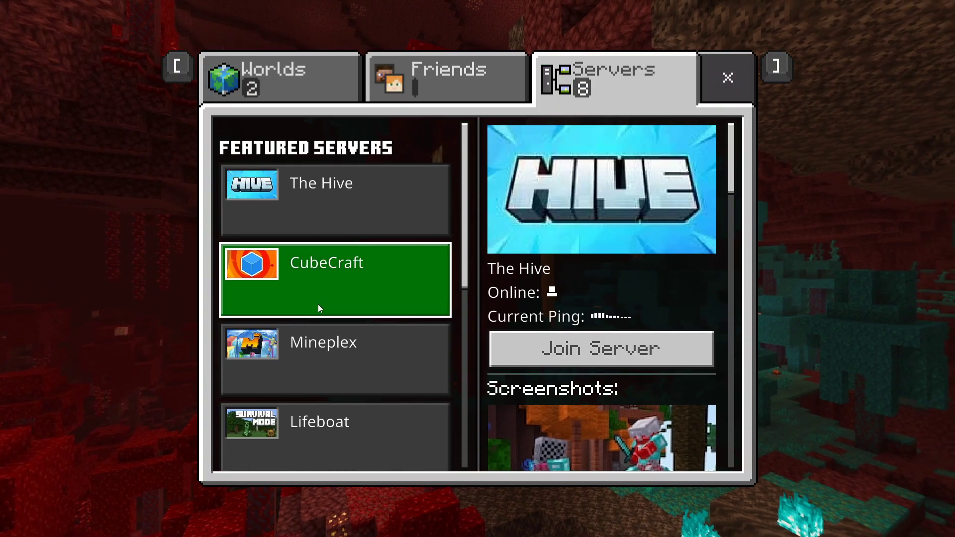
scroll(317, 308, "down", 5)
scroll(323, 358, "down", 2)
left_click(315, 335)
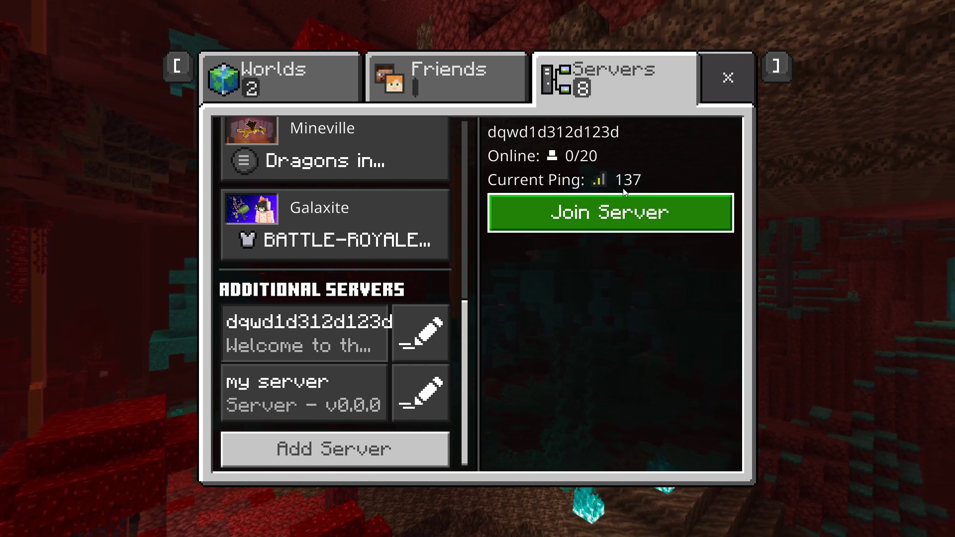
left_click(608, 215)
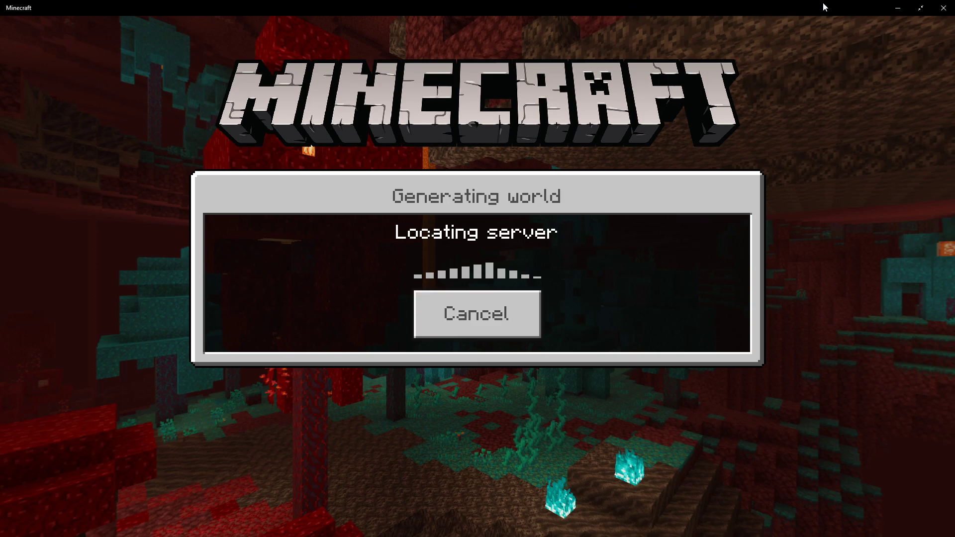
key("F11")
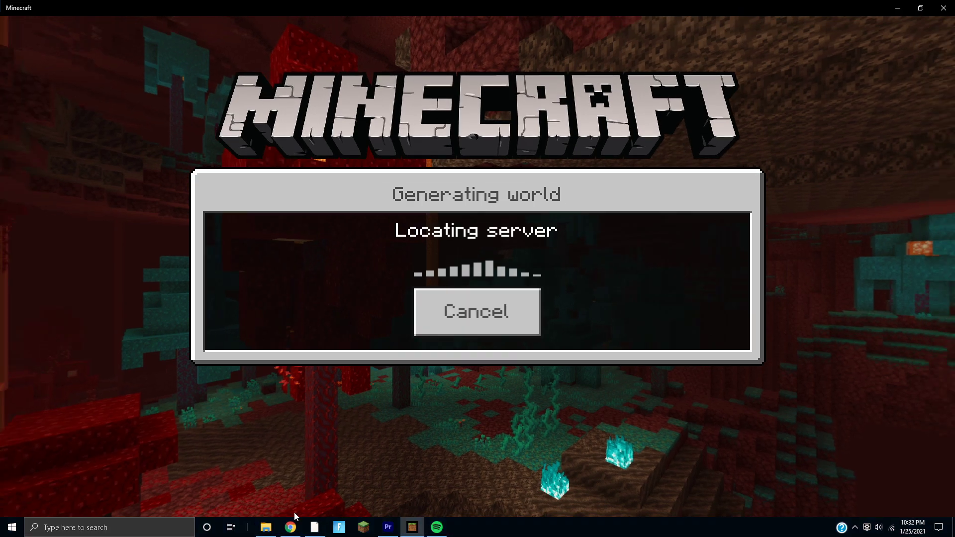
- Open the Console from the Aternos server page's sidebar
scroll(415, 388, "up", 7)
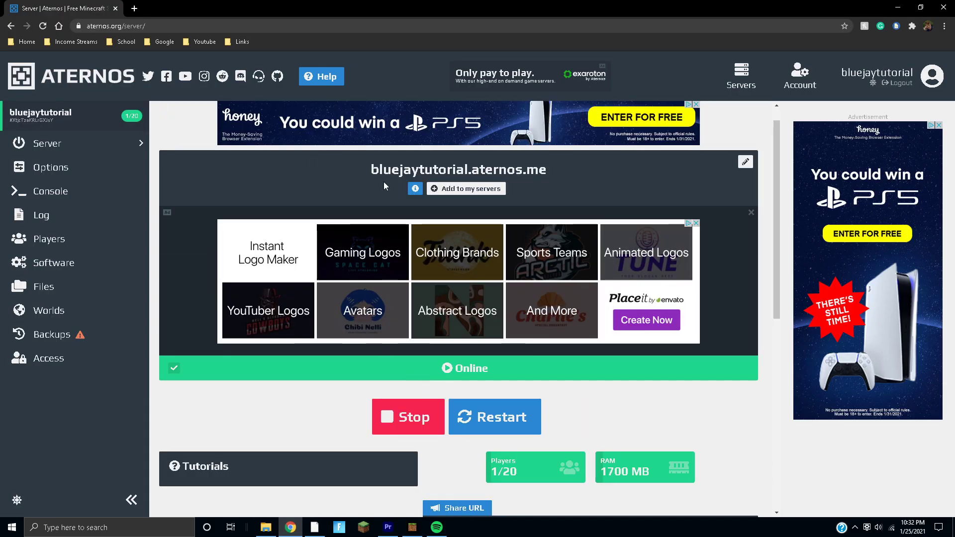
scroll(470, 232, "down", 7)
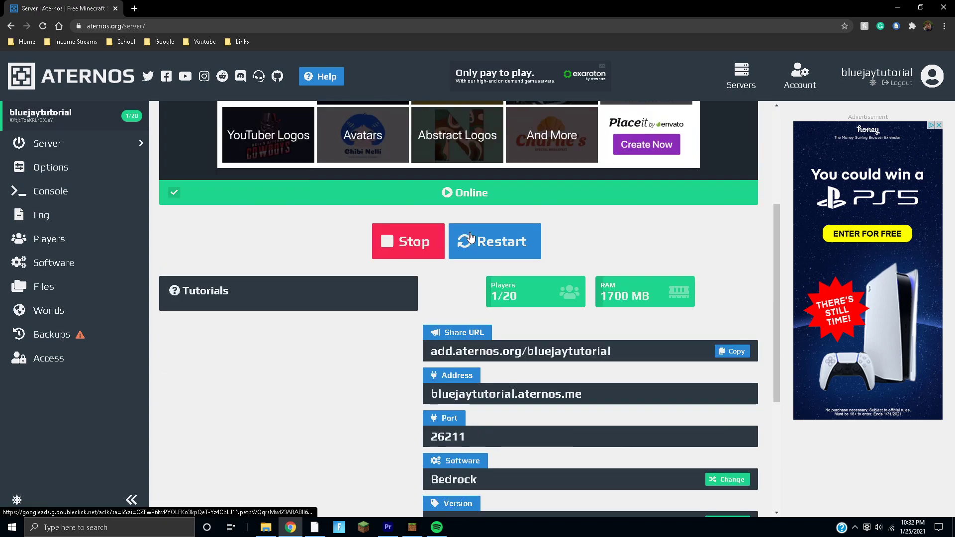
scroll(469, 232, "up", 7)
scroll(480, 291, "down", 3)
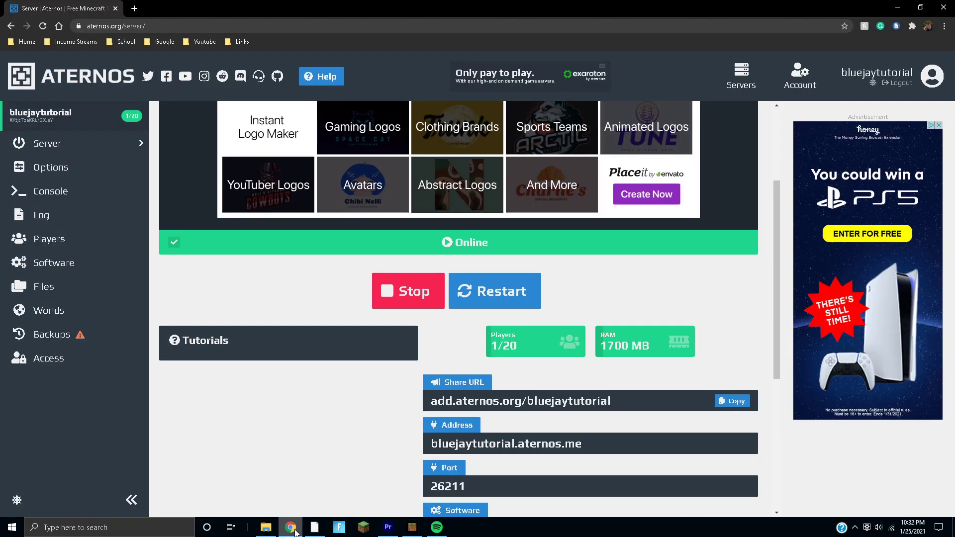
scroll(331, 259, "up", 3)
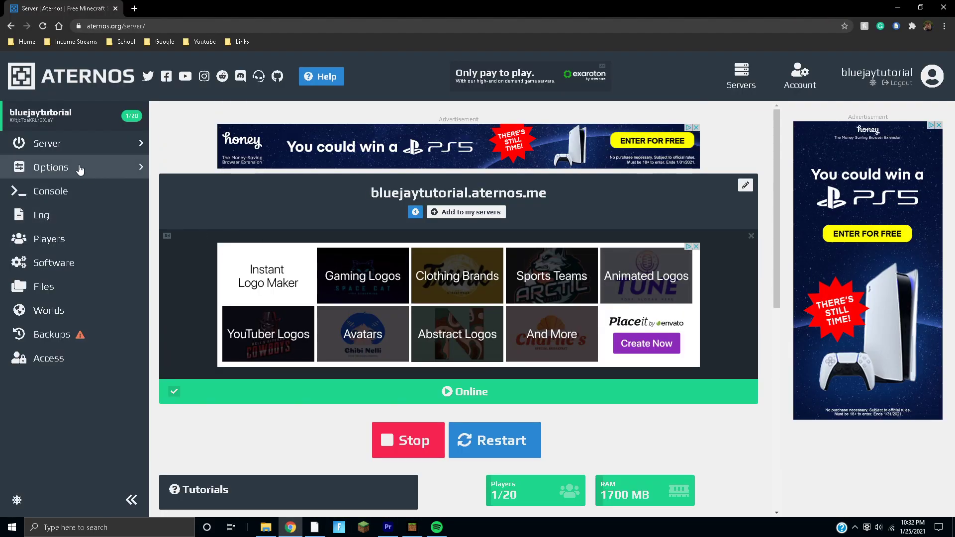
left_click(55, 191)
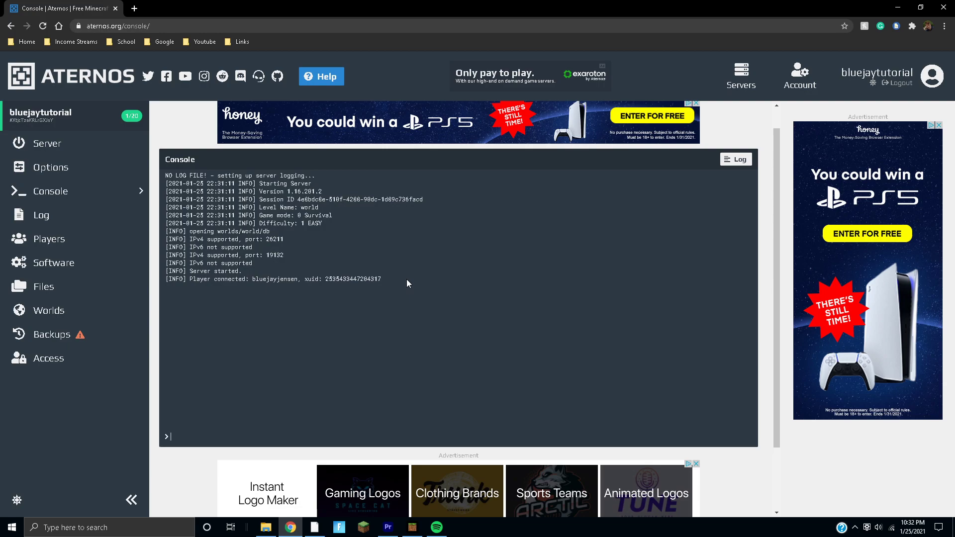
- Scroll through the Aternos console log showing the op command and connected player
scroll(406, 279, "down", 1)
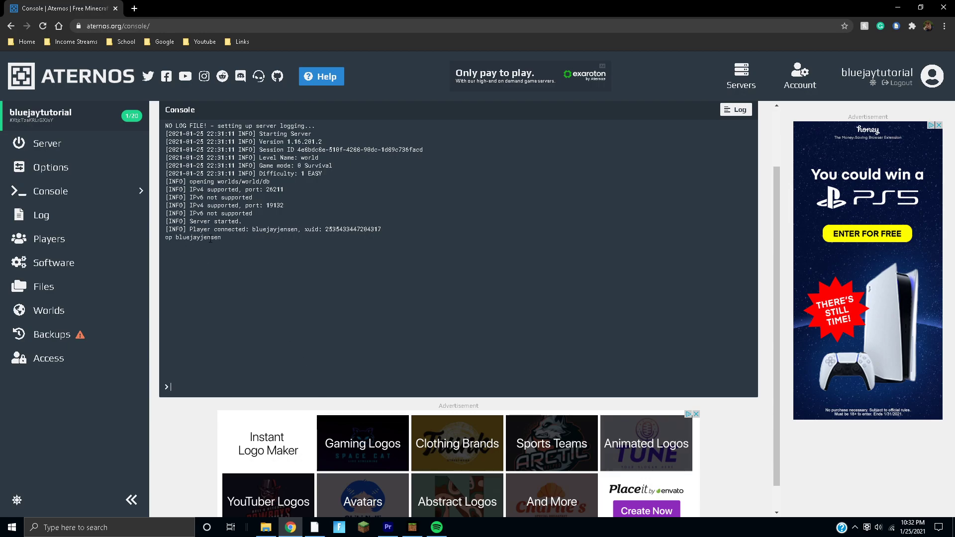
scroll(301, 274, "up", 2)
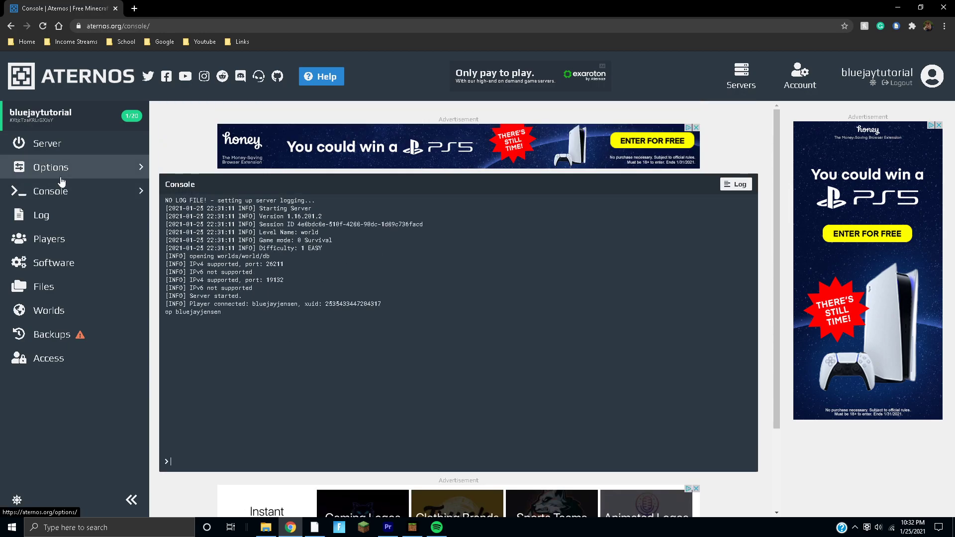
left_click(47, 143)
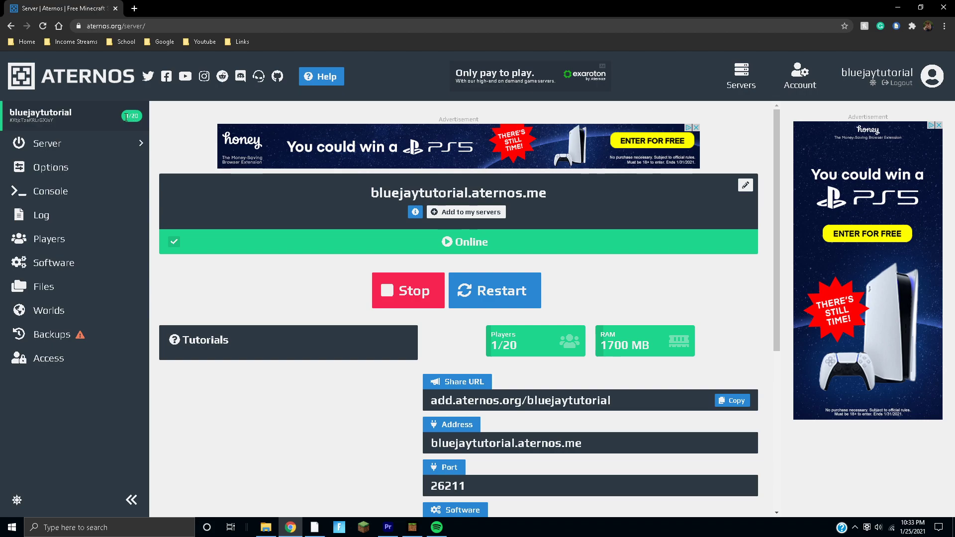
left_click(412, 527)
scroll(374, 273, "down", 5)
scroll(529, 281, "up", 4)
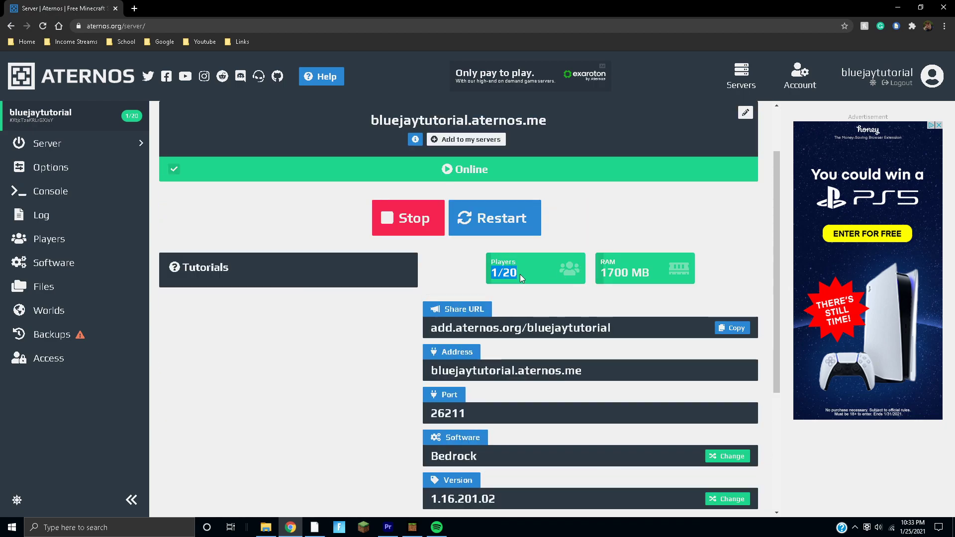
left_click(520, 273)
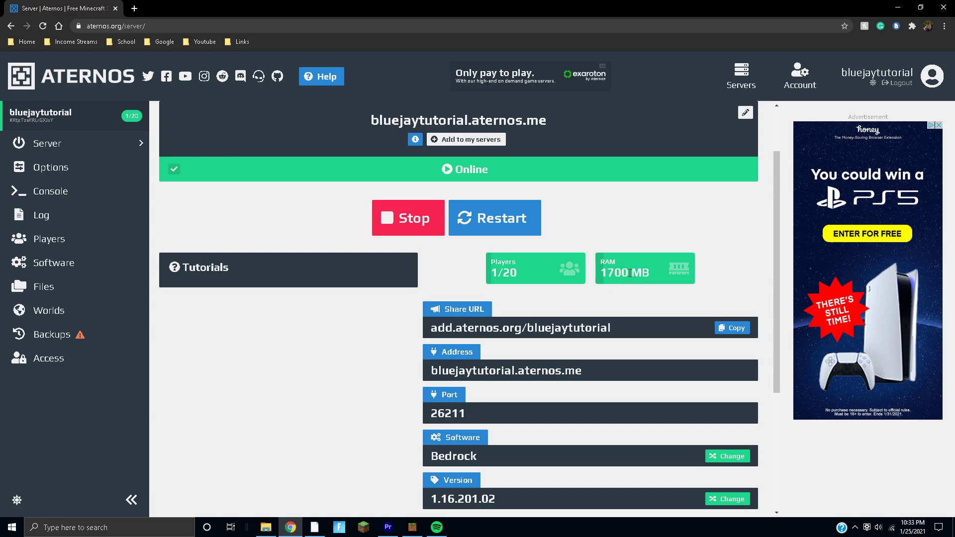
scroll(616, 288, "up", 2)
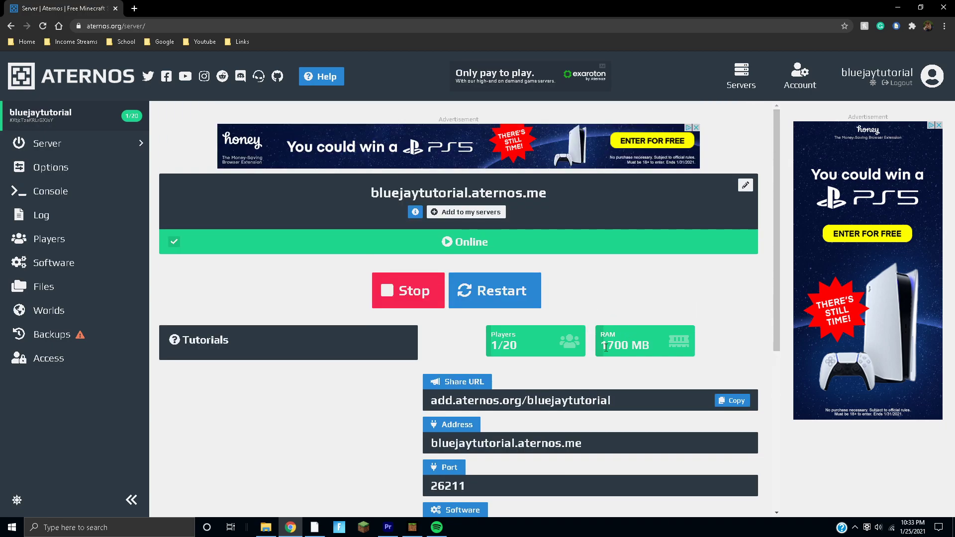
left_click(649, 347)
scroll(595, 337, "down", 3)
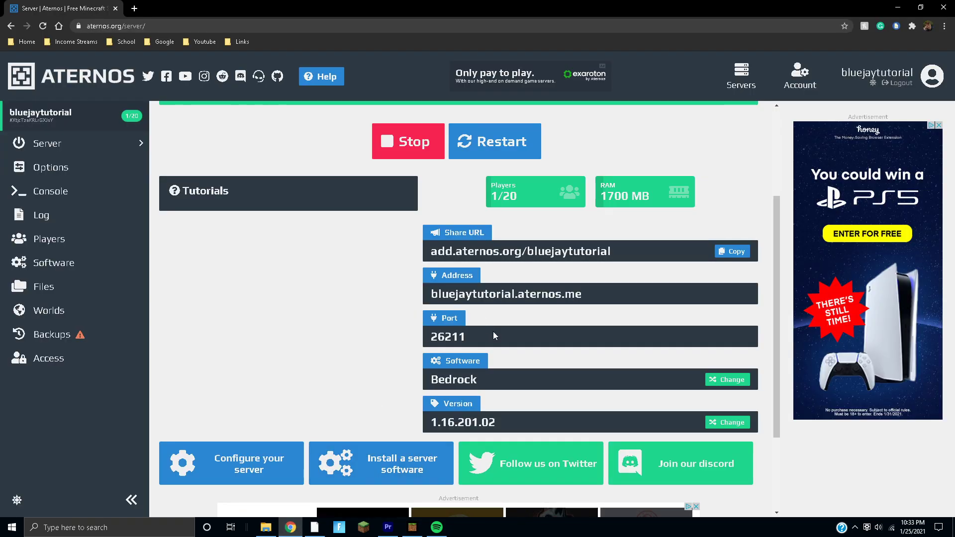
scroll(493, 335, "up", 3)
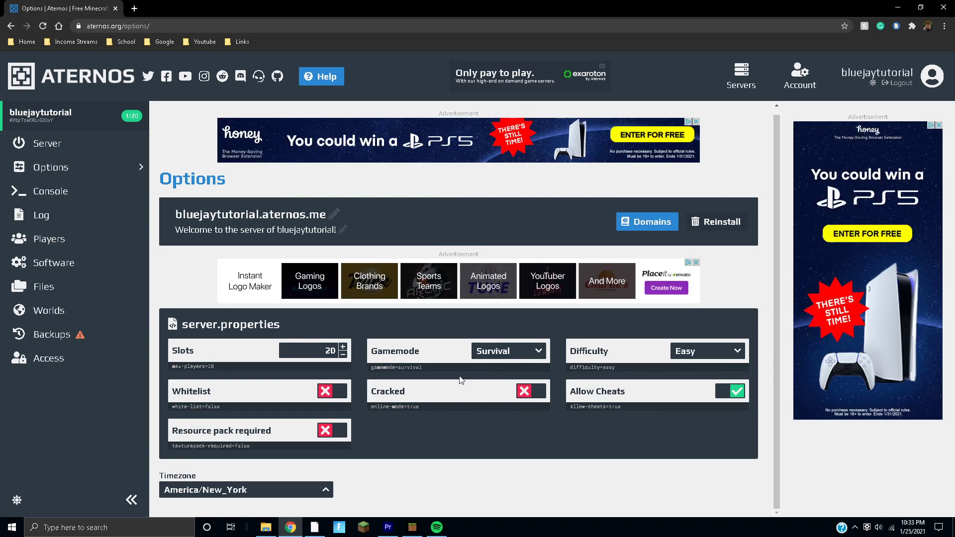
- Switch back to Minecraft, where the server world has finished loading
left_click(423, 526)
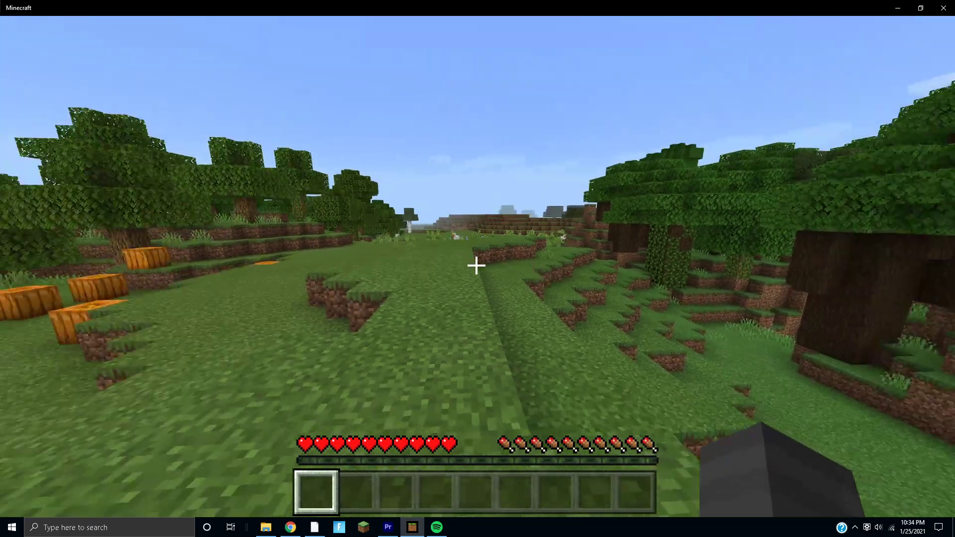
- Walk forward through the grassland and open Minecraft's chat screen
mouse_move(476, 265)
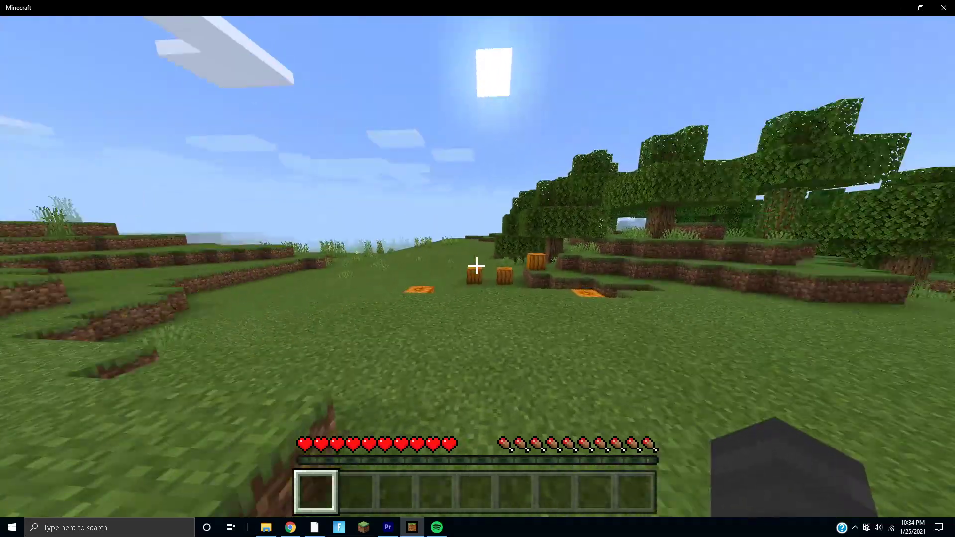
key("w")
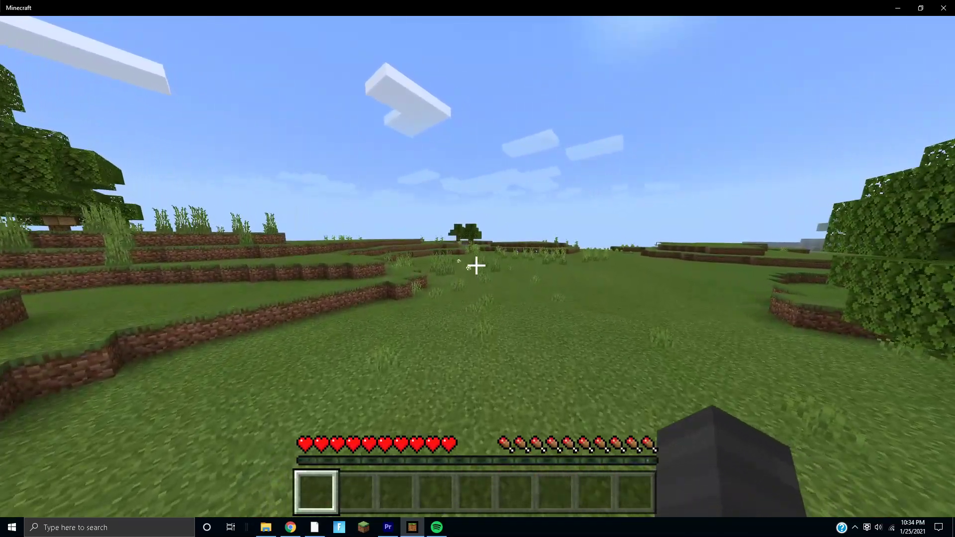
key("t")
key("alt+Tab")
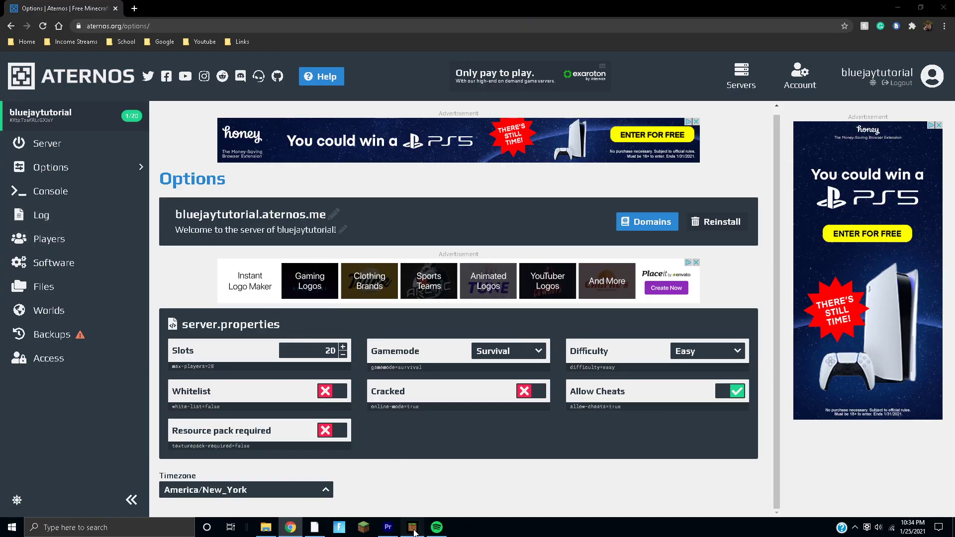
left_click(412, 527)
- Send /gamemode creative in chat, which fails with an Unknown command error
left_click(350, 488)
type("/gaemod")
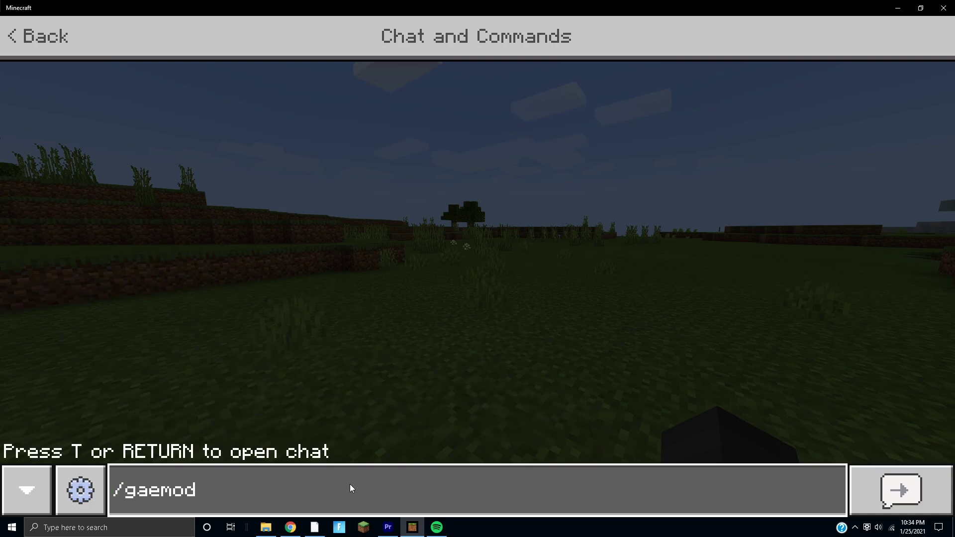
key("BackSpace")
type("memode creative")
key("Return")
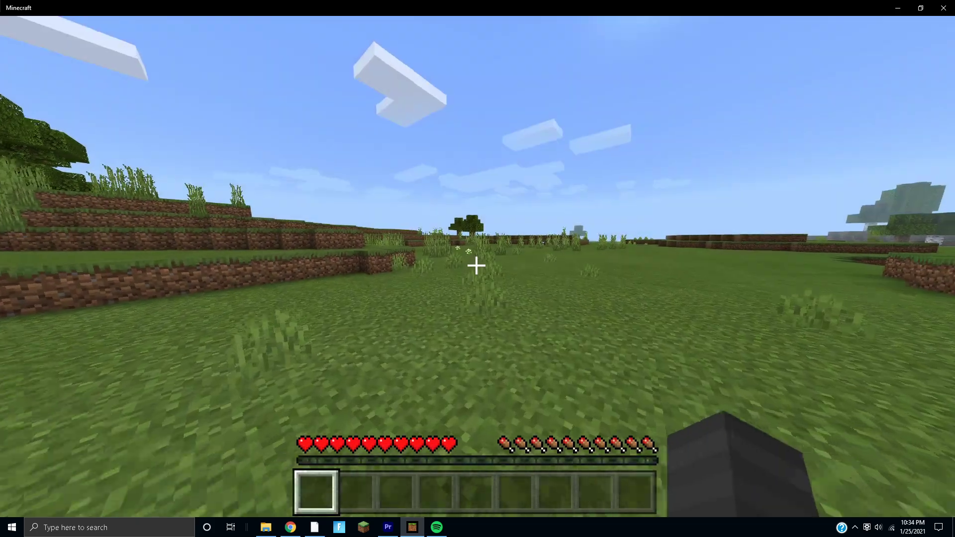
- In the Aternos console, enter op followed by the player's gamertag to grant operator rights
key("t")
left_click(290, 528)
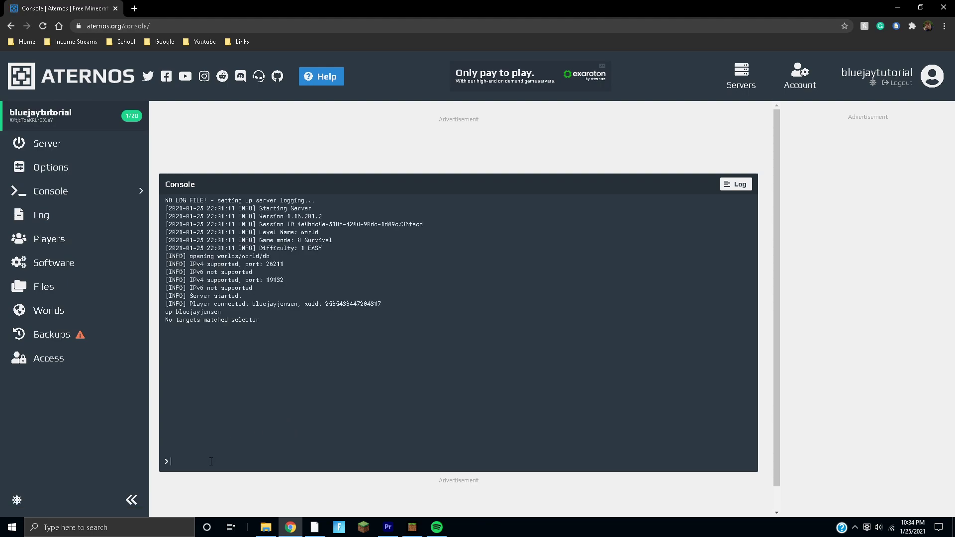
type("op bluyeja")
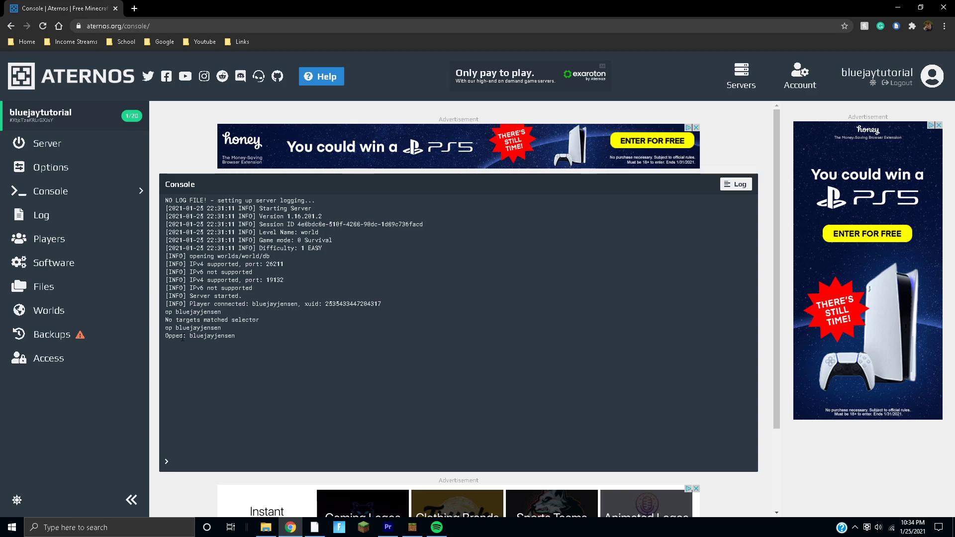
- Resend /gamemode creative from chat history to switch the player to Creative mode
left_click(411, 528)
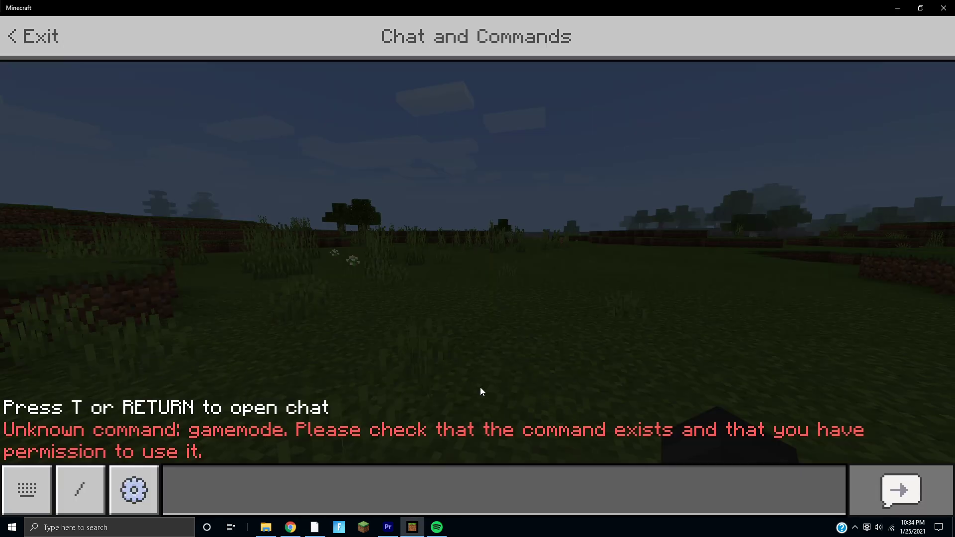
left_click(344, 482)
key("Up")
key("Return")
- Fly forward over the grassland, switch to third-person view with F5, and descend
key("space")
key("space")
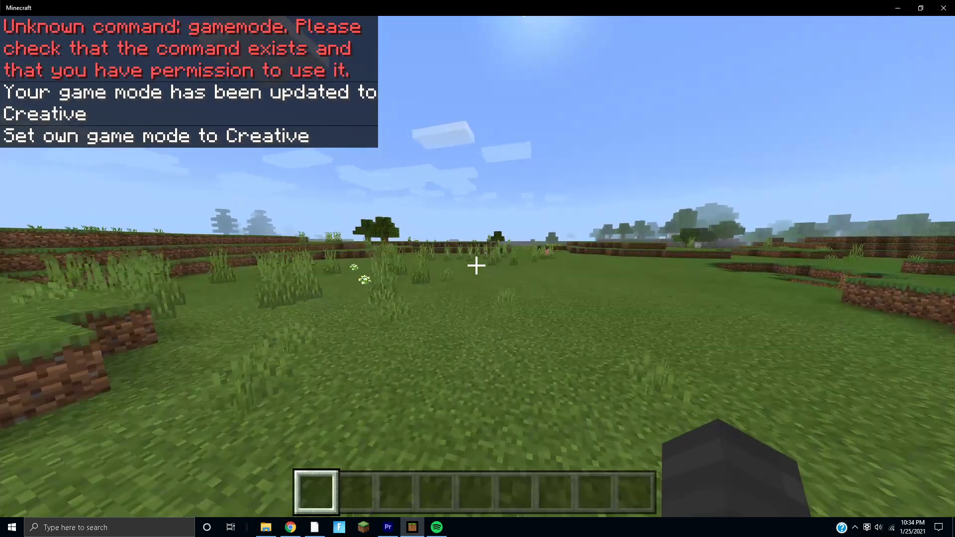
key("w")
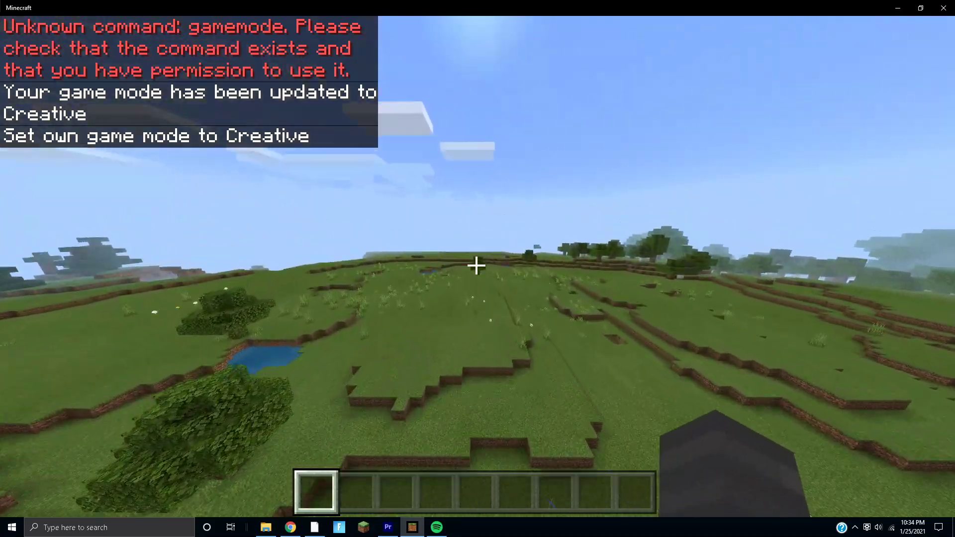
key("F5")
key("shift")
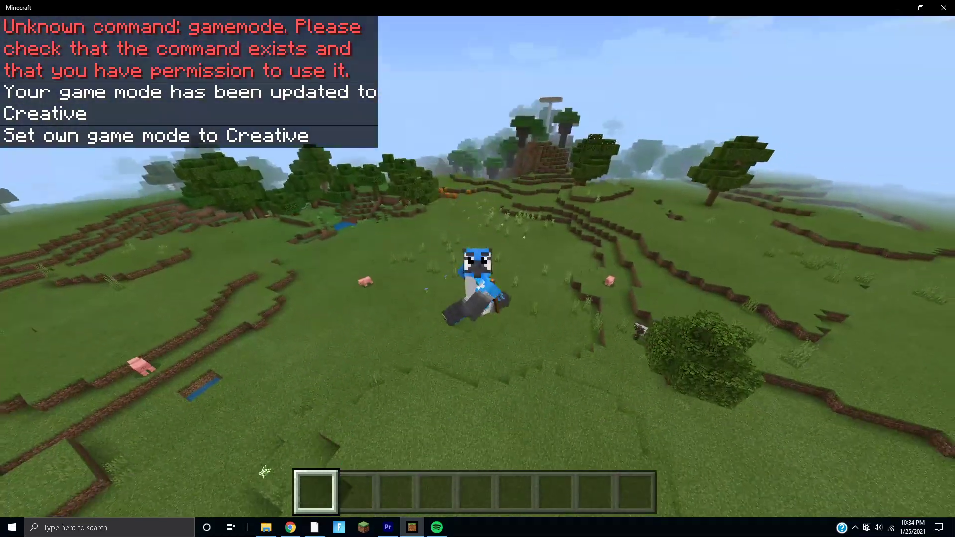
- Land and walk across the grass field while swinging the camera between the sky and ground
key("w")
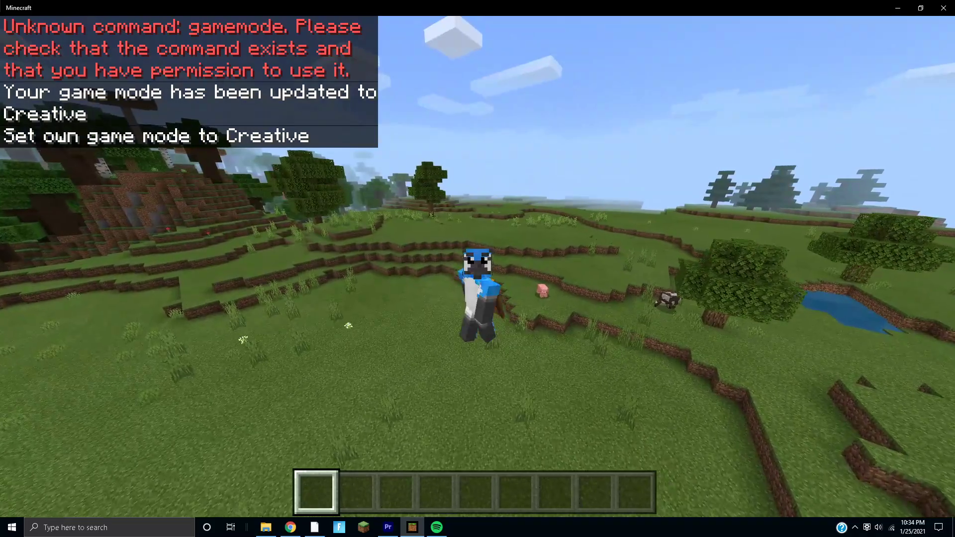
key("w")
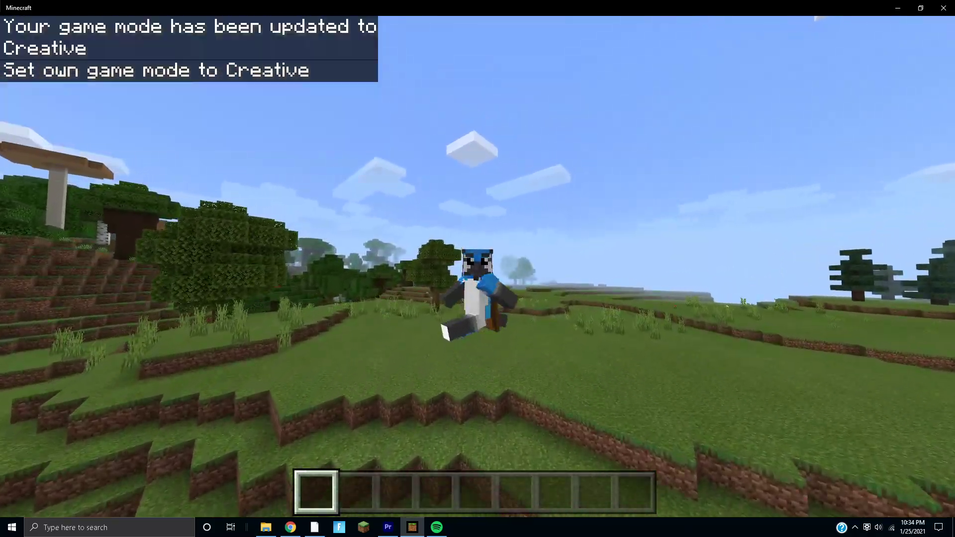
key("w")
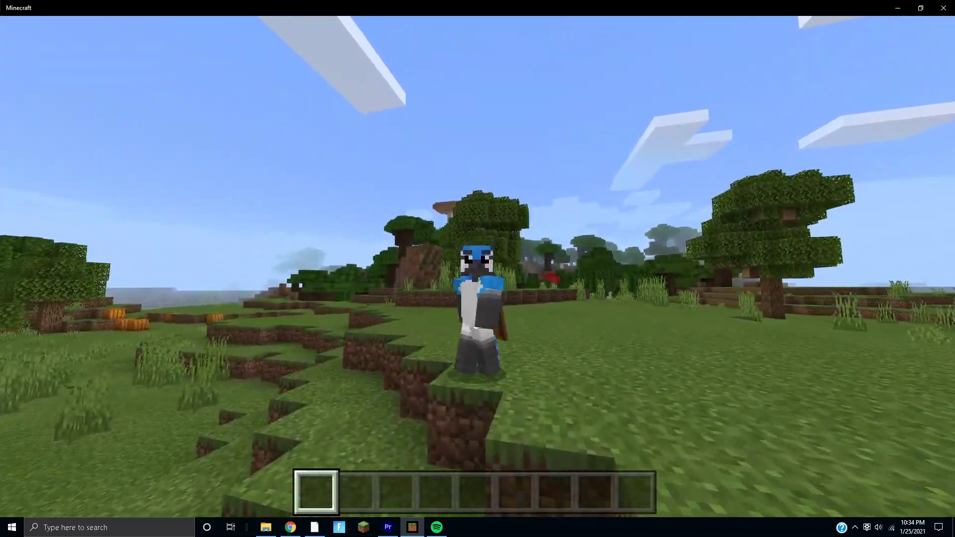
key("w")
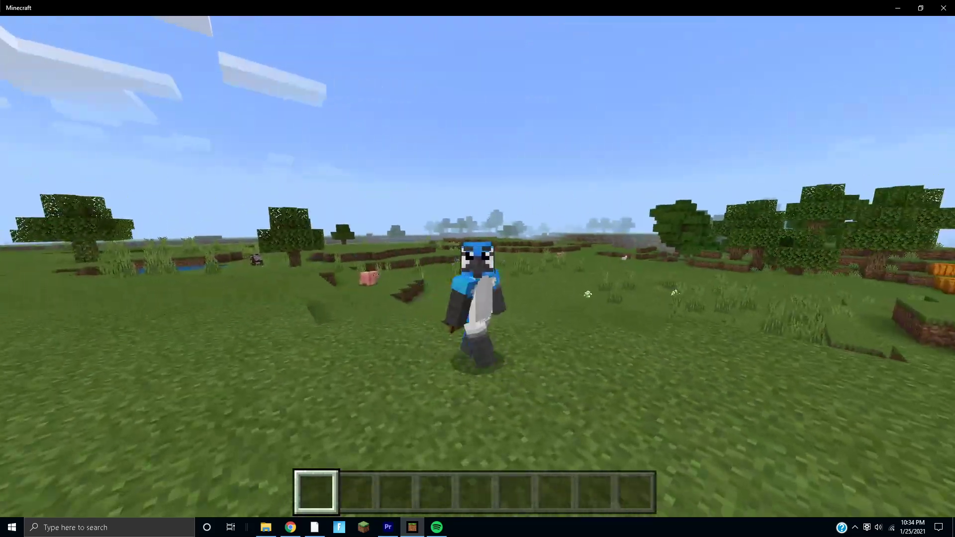
key("w")
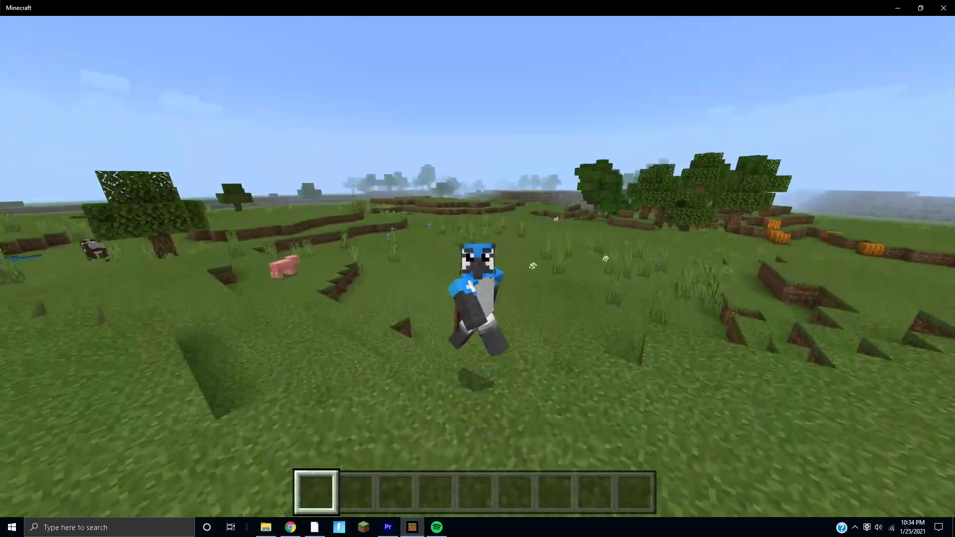
key("w")
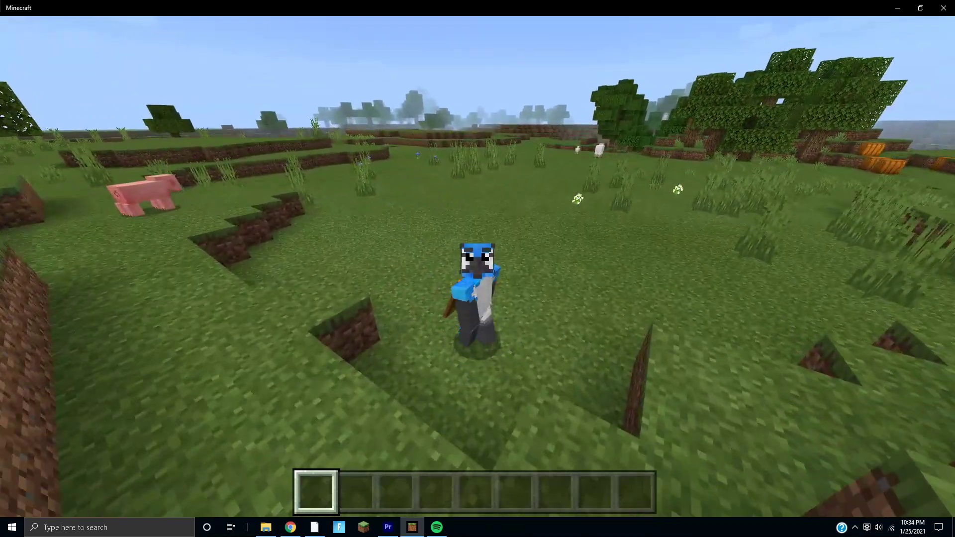
key("w")
key("w")
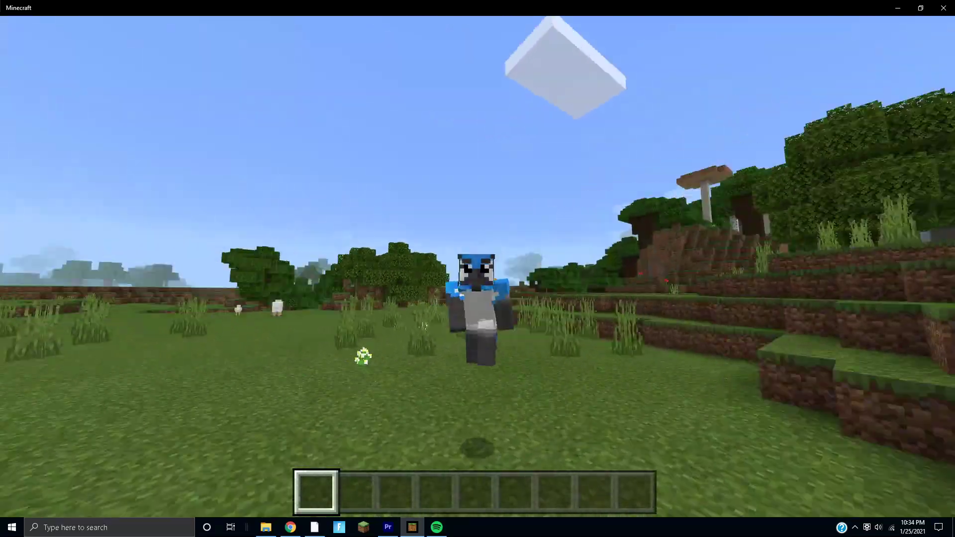
key("w")
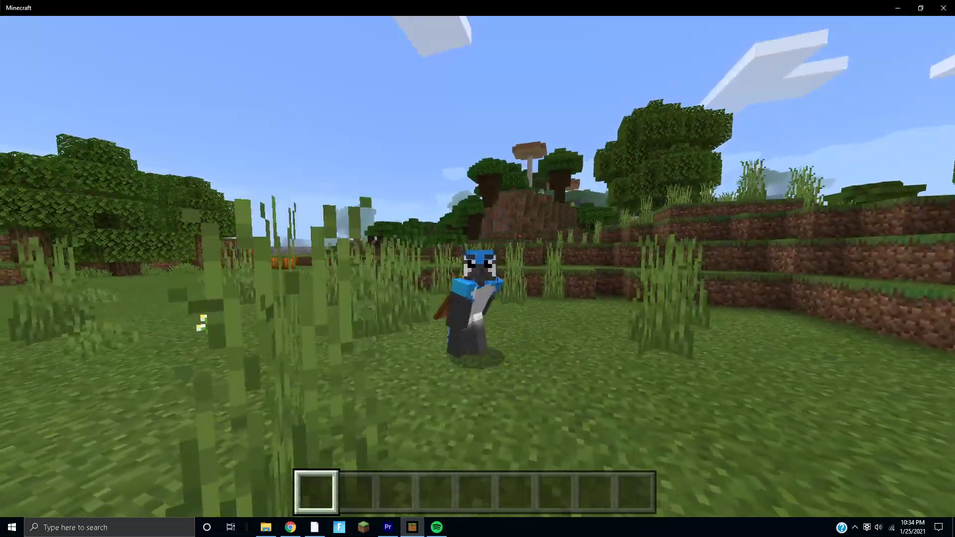